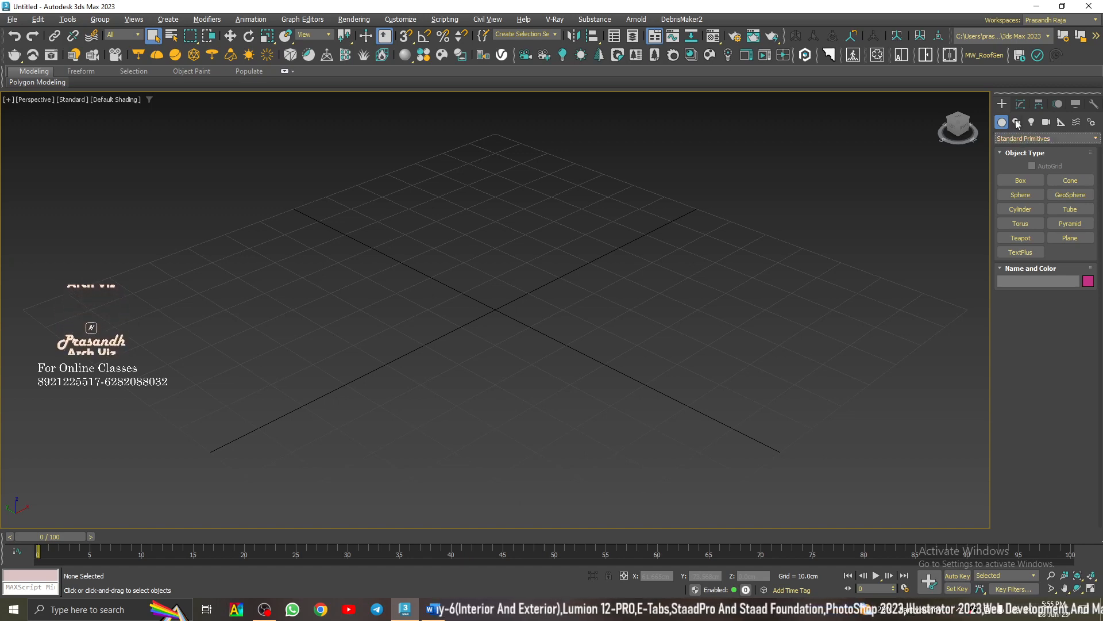
- Draw a circle spline centred on the grid origin with a radius of about 70 cm
left_click(1017, 123)
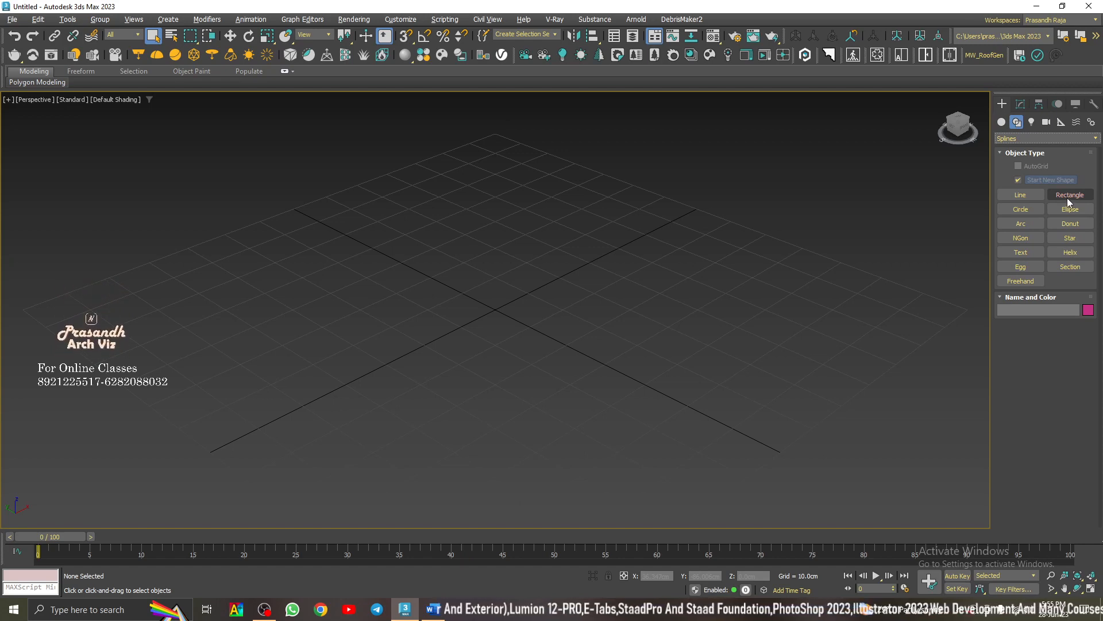
left_click(1020, 210)
scroll(484, 265, "down", 3)
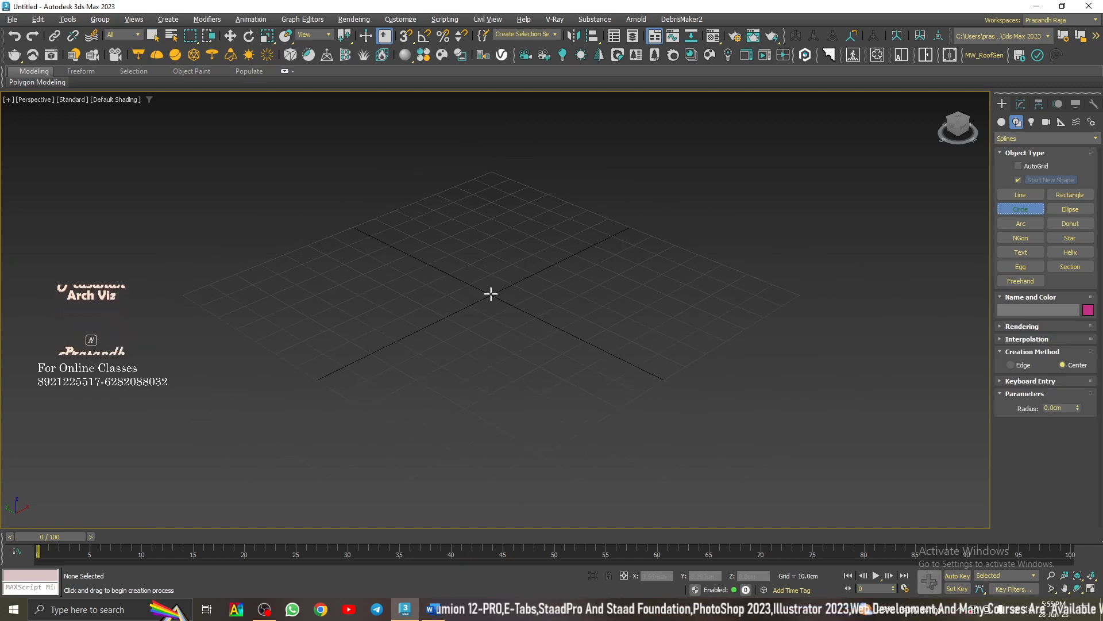
left_click_drag(492, 294, 492, 294)
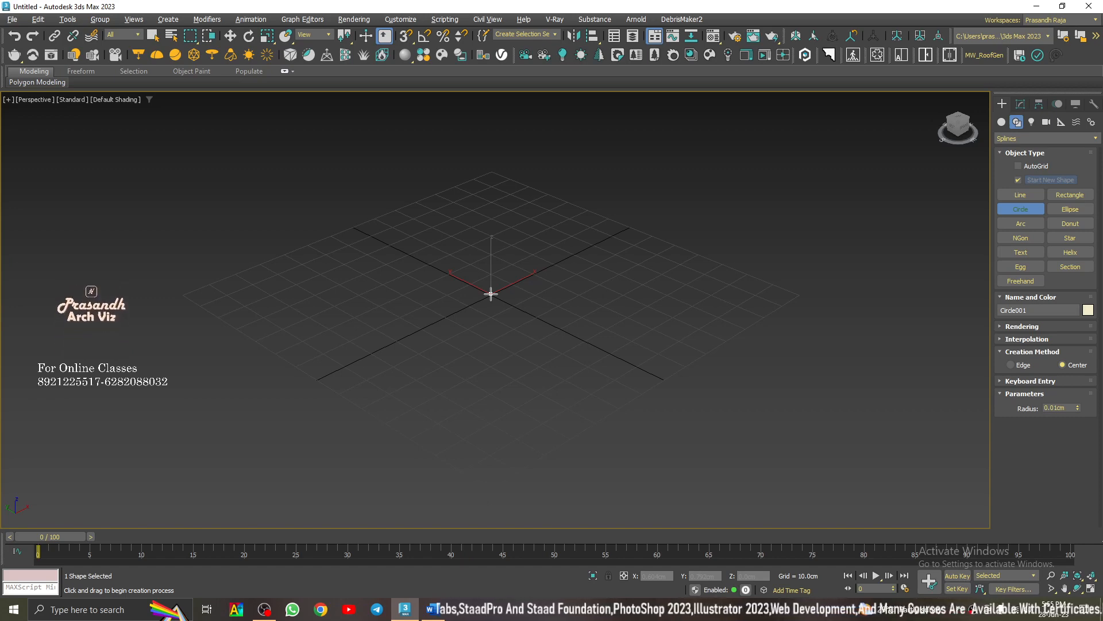
left_click_drag(491, 294, 654, 384)
right_click(624, 176)
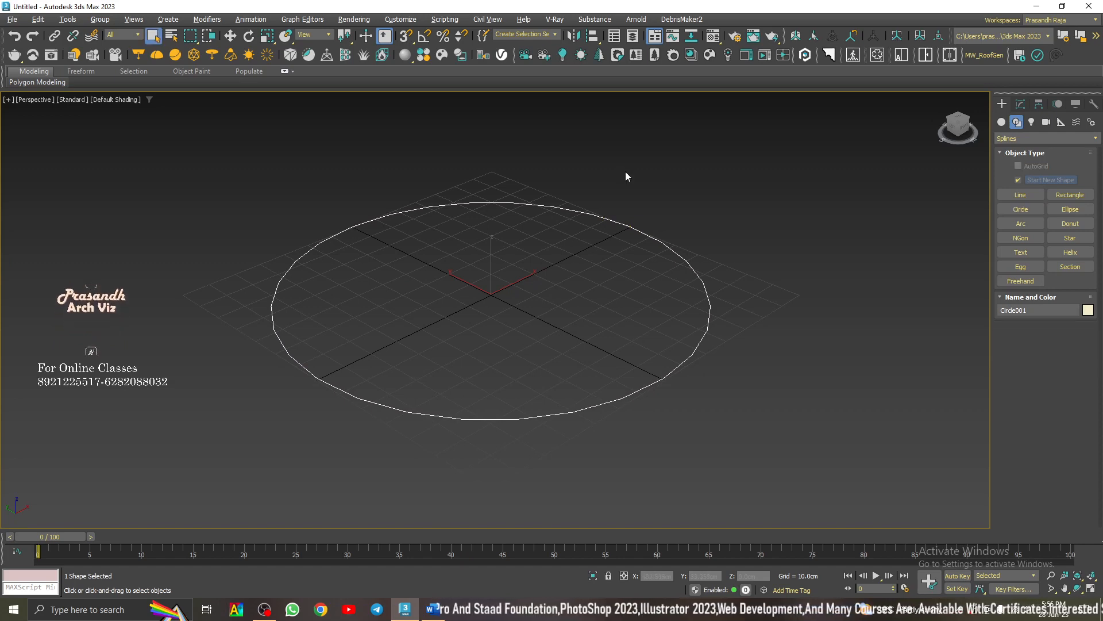
middle_click_drag(588, 283, 568, 305, "alt")
- Detach the Mesh Editing modifier list as a floating palette beside the circle
left_click(1020, 105)
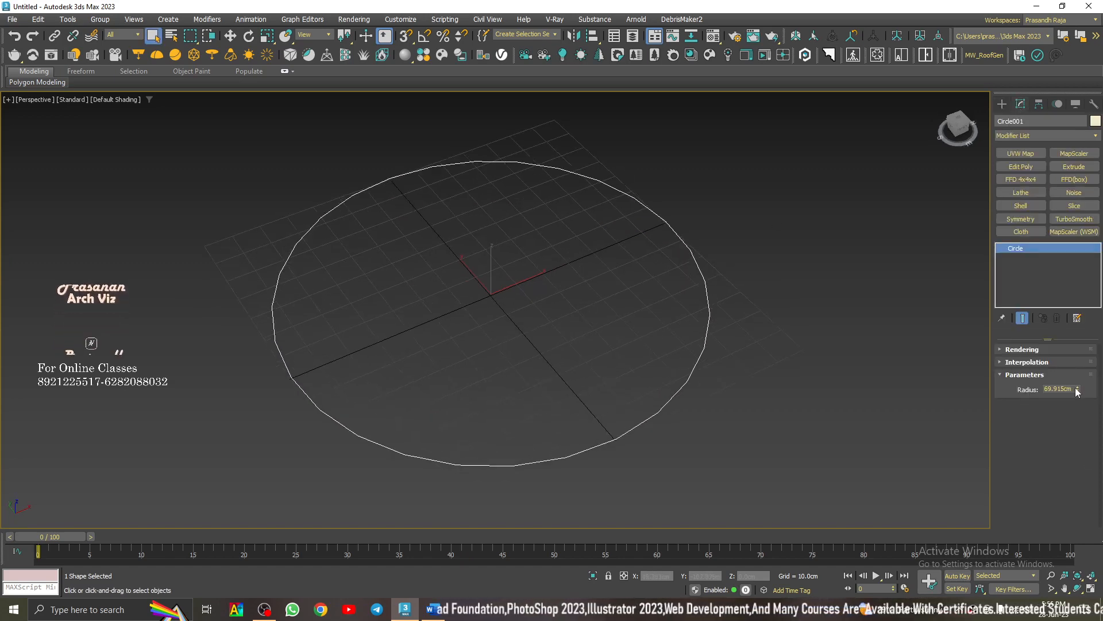
left_click(207, 19)
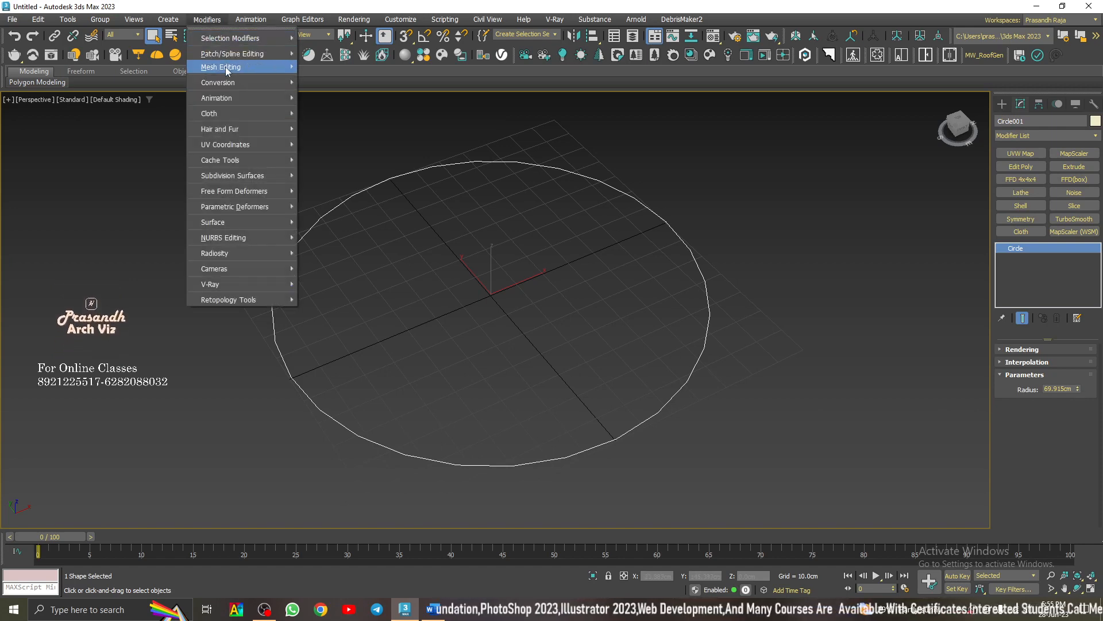
mouse_move(226, 66)
left_click(322, 59)
left_click_drag(334, 33, 125, 157)
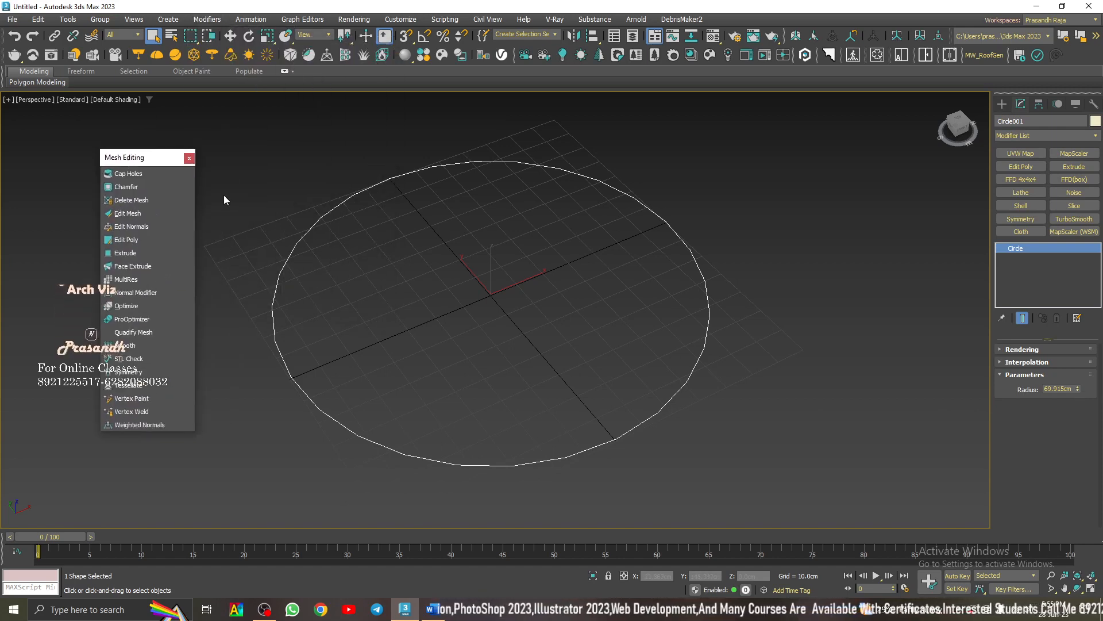
- Set the circle's radius to 50 cm
middle_click_drag(542, 257, 529, 264)
left_click(474, 262)
left_click_drag(450, 249, 356, 180)
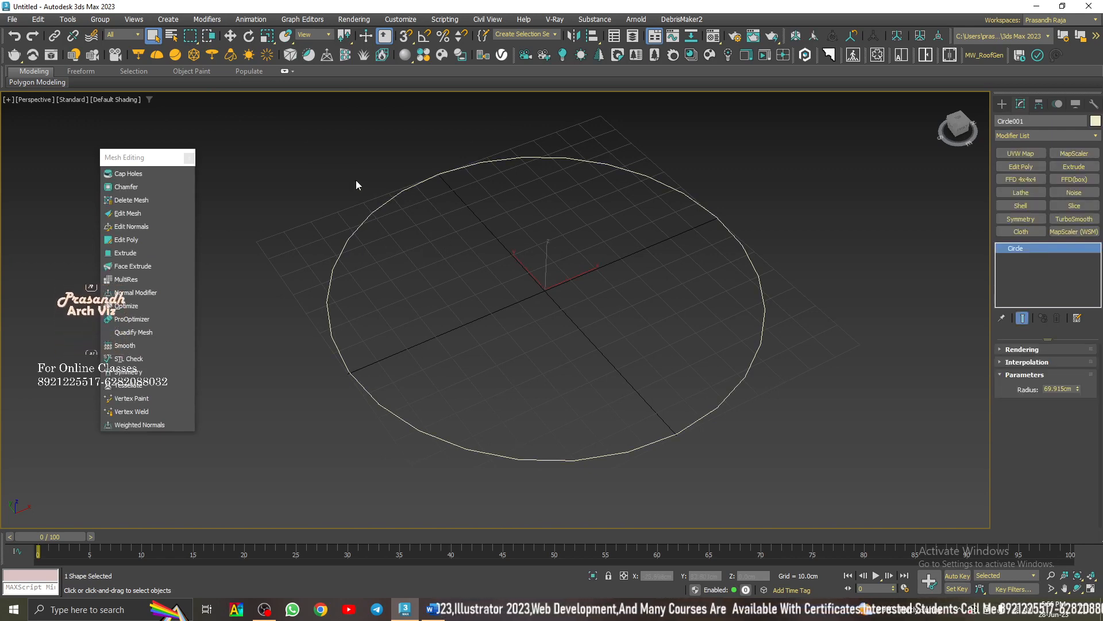
double_click(1057, 389)
type("50")
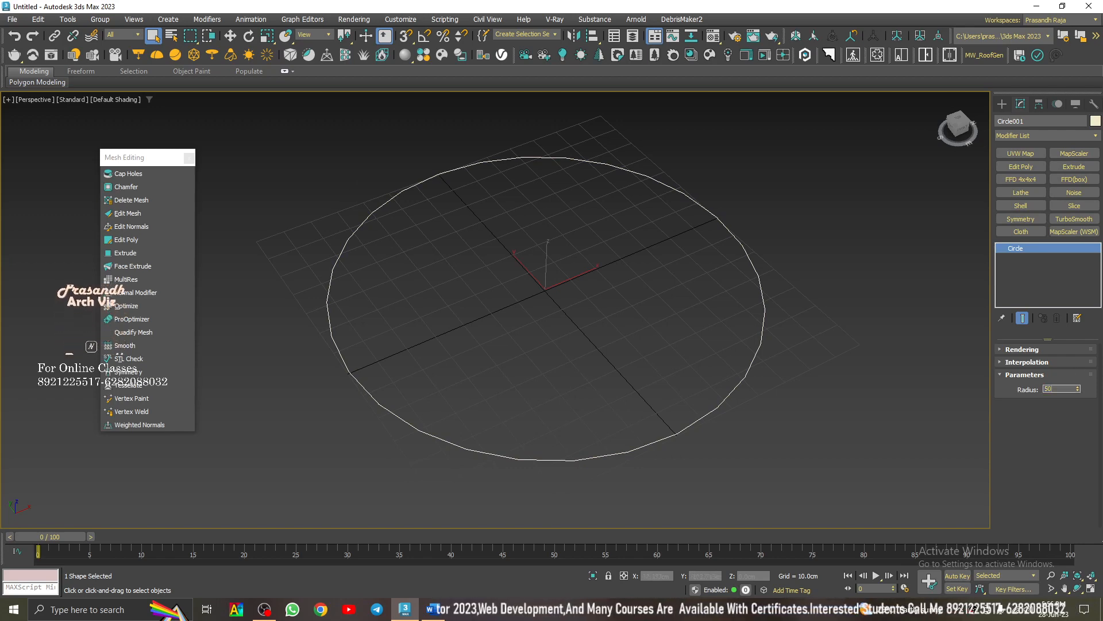
key("Return")
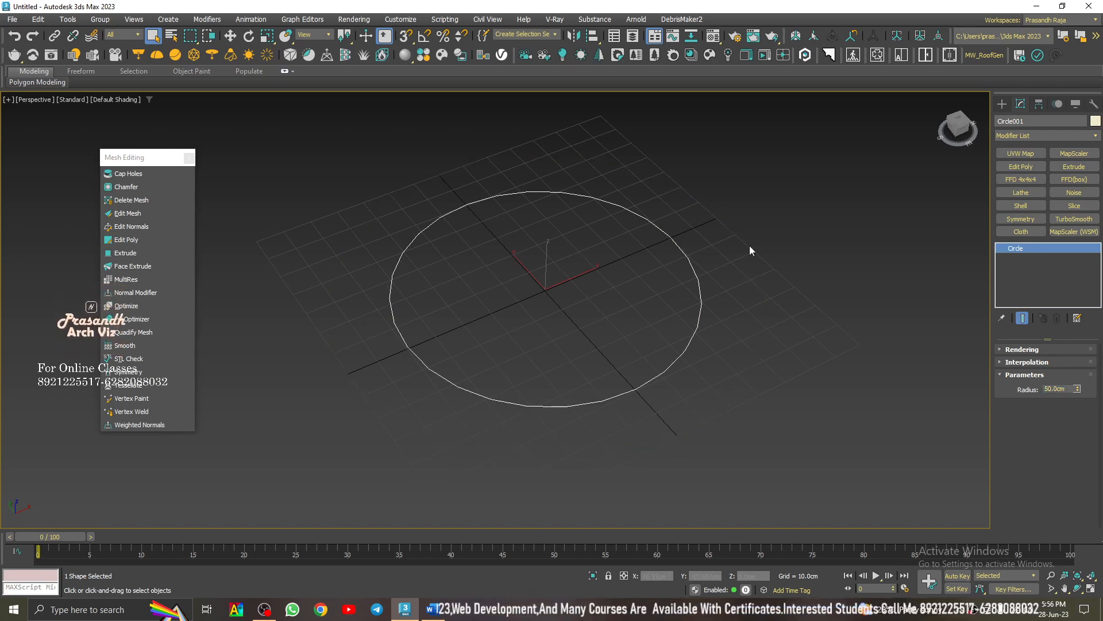
- Make a copy of the circle along the X axis, about 139 cm from the original
left_click(756, 239)
left_click_drag(769, 213, 536, 444)
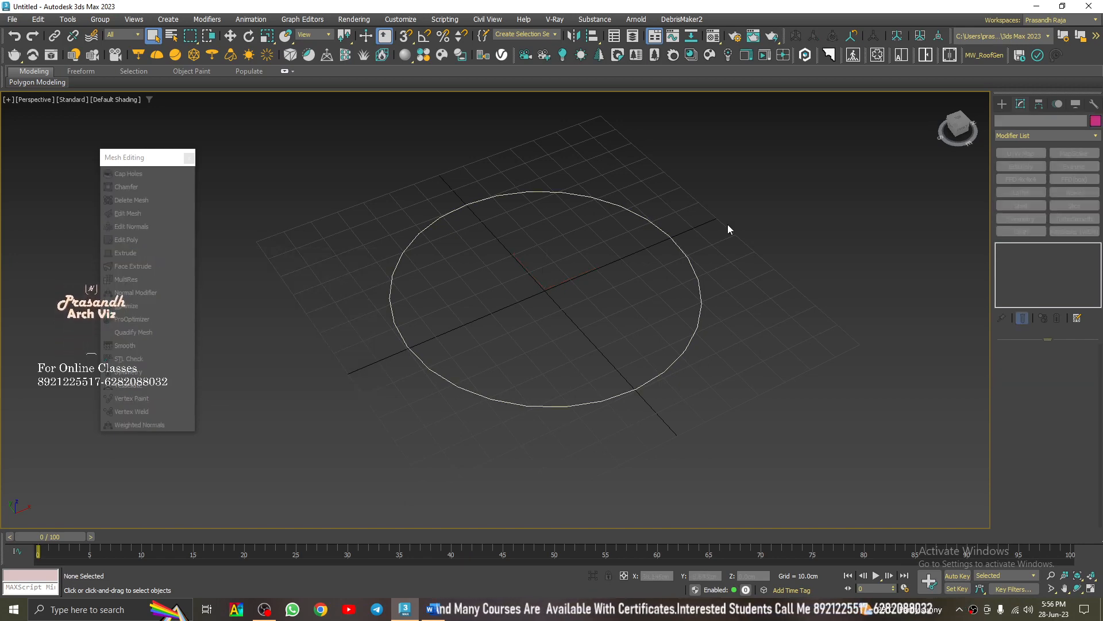
scroll(473, 340, "down", 4)
key("w")
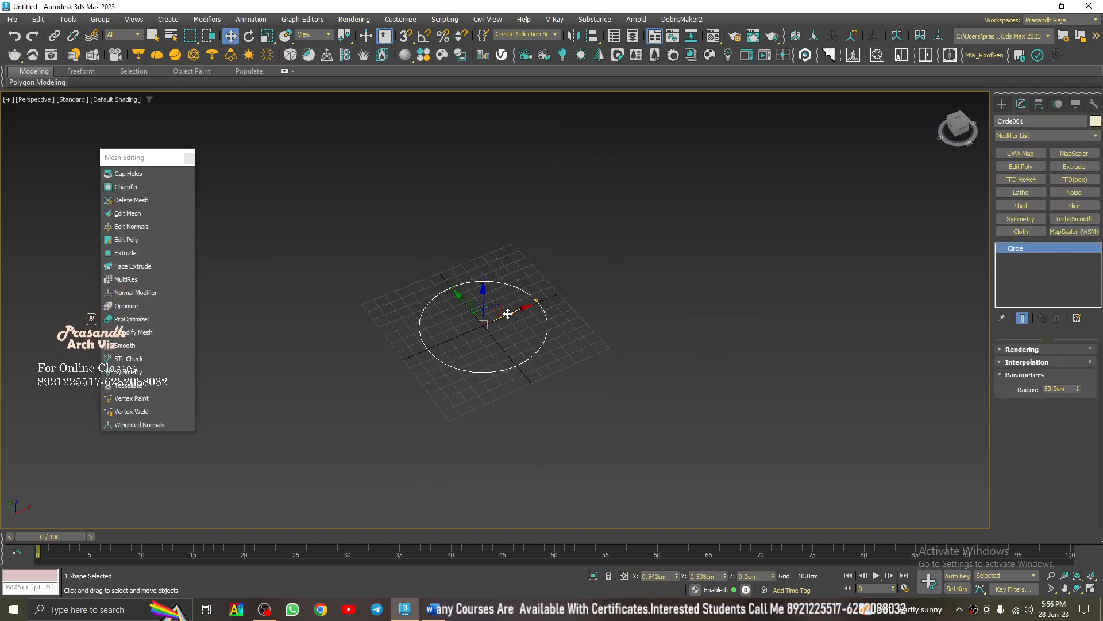
left_click_drag(514, 320, 660, 258, "shift")
left_click(560, 356)
left_click(560, 357)
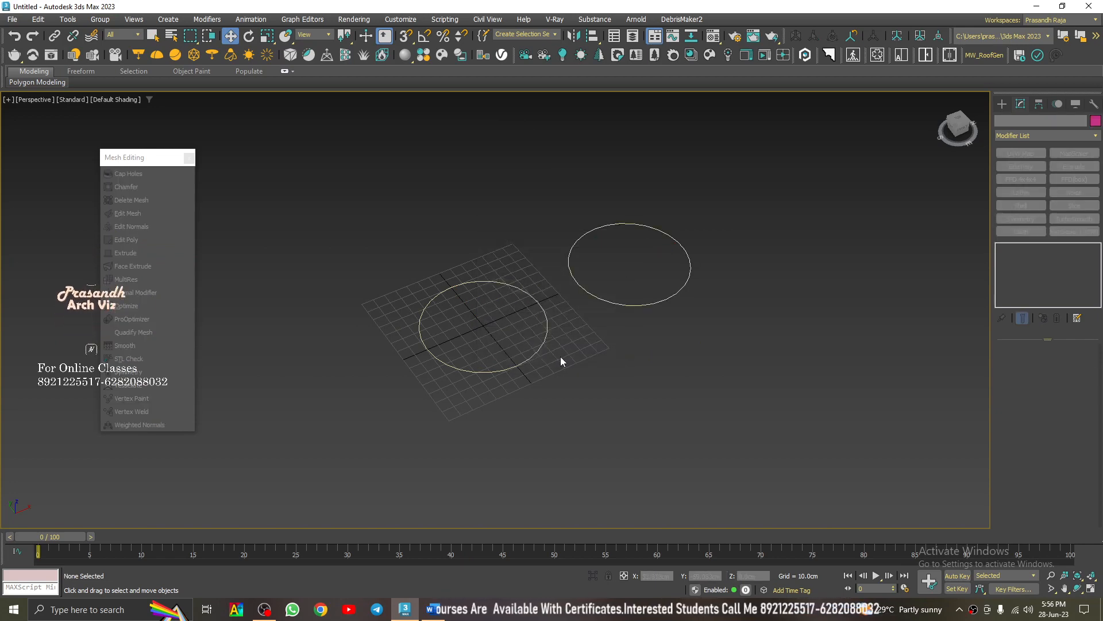
- Extrude the original circle at the grid origin by 25 cm
scroll(561, 357, "up", 2)
left_click_drag(520, 419, 419, 391)
scroll(426, 345, "down", 3)
middle_click_drag(444, 334, 531, 302)
scroll(528, 336, "up", 5)
left_click(125, 253)
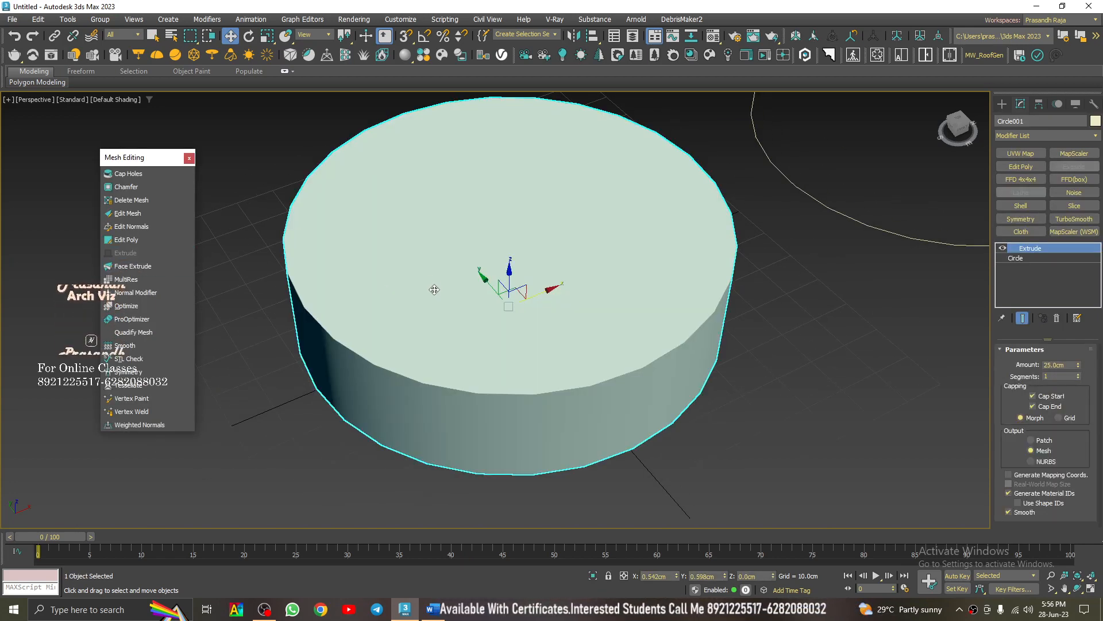
- Set the copied circle's radial rendering thickness to 3 cm
scroll(439, 305, "down", 2)
middle_click_drag(723, 213, 529, 287)
left_click_drag(594, 277, 505, 401)
left_click(1016, 376)
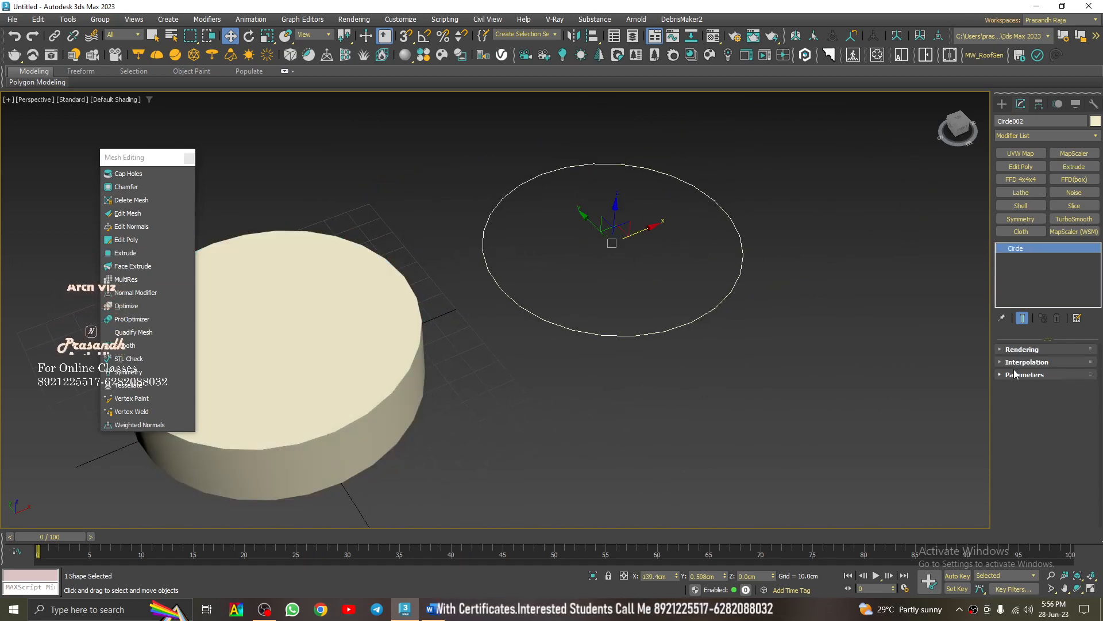
left_click(1021, 349)
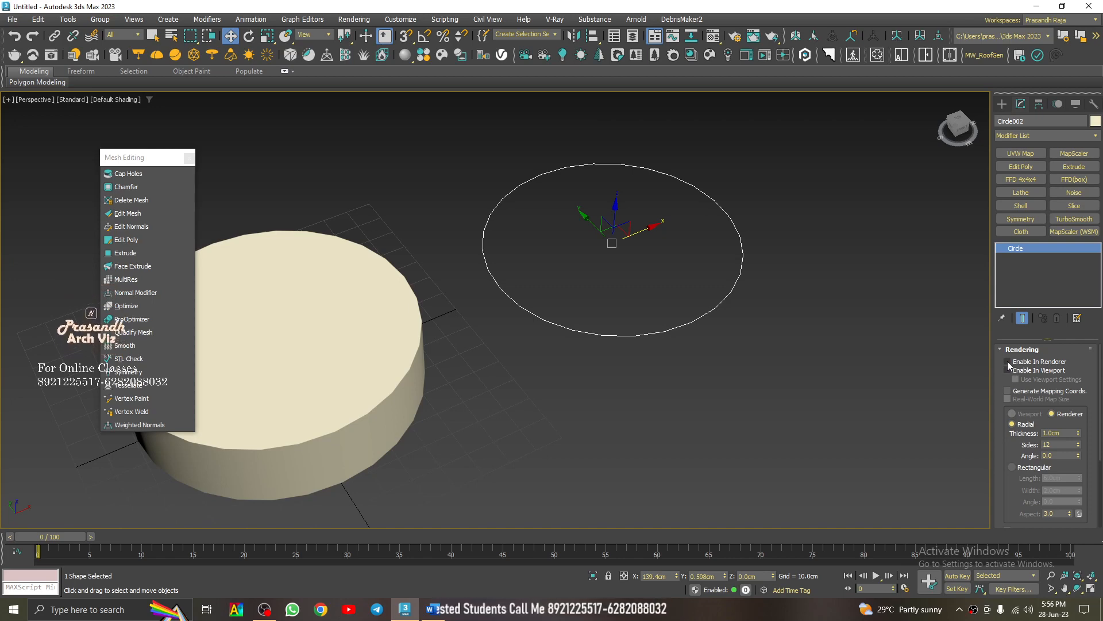
left_click_drag(840, 333, 701, 308)
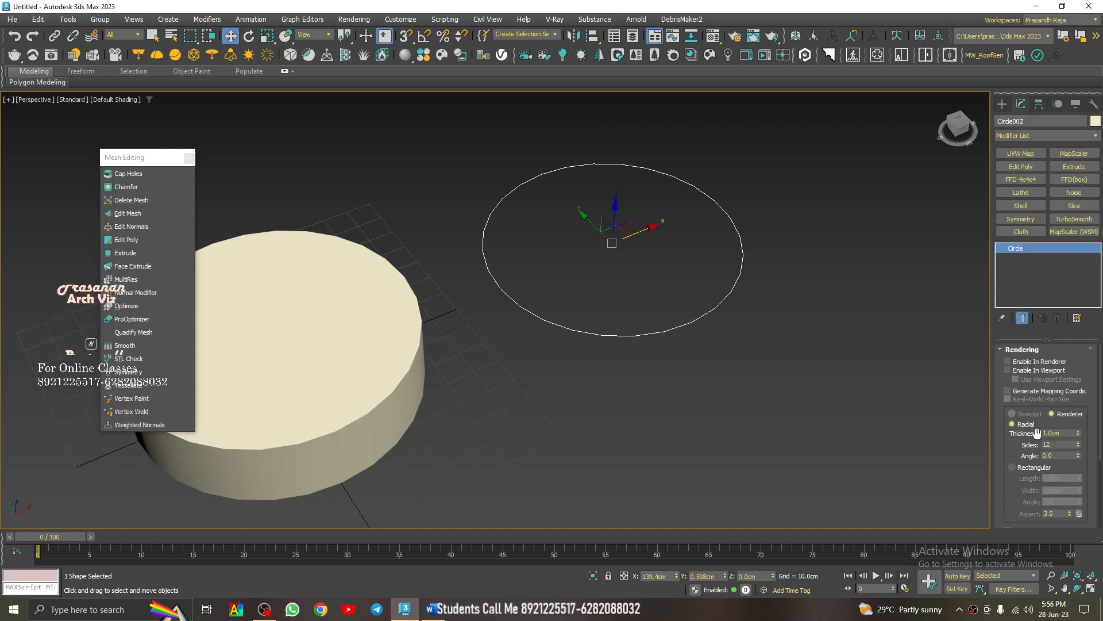
double_click(1062, 434)
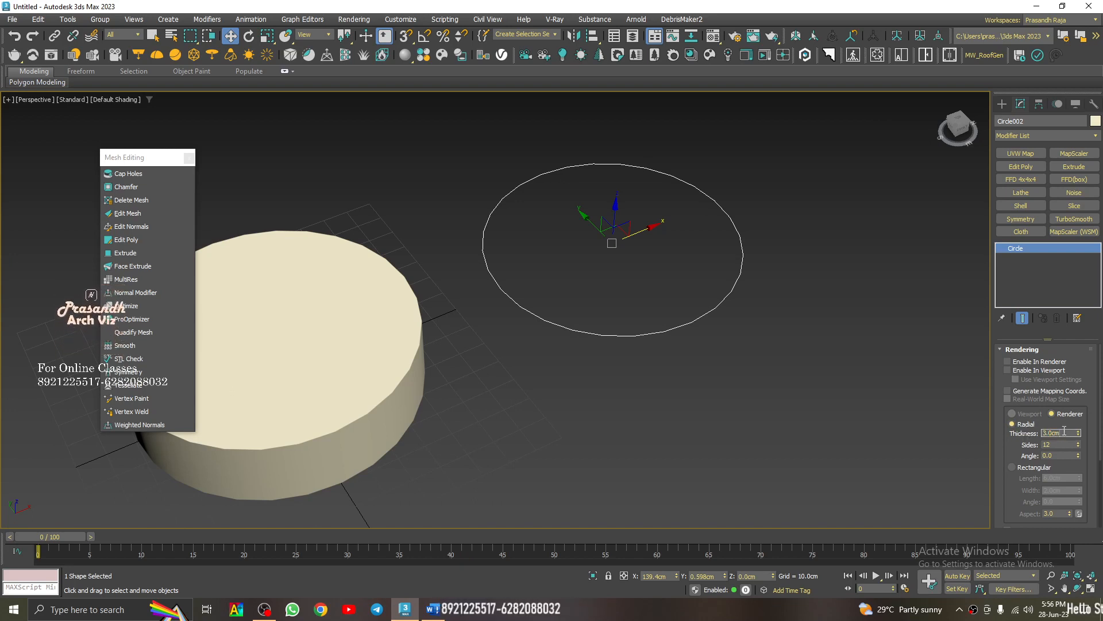
- Enable the copied circle in the renderer and the viewport, with 47 radial sides
left_click(769, 310)
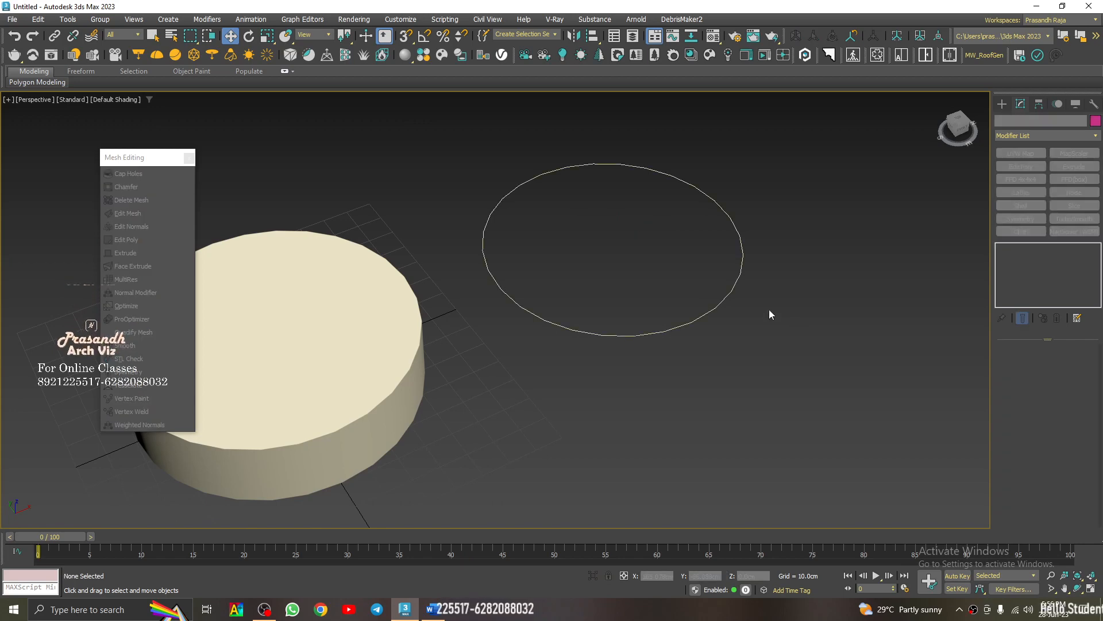
left_click(727, 294)
left_click(374, 341)
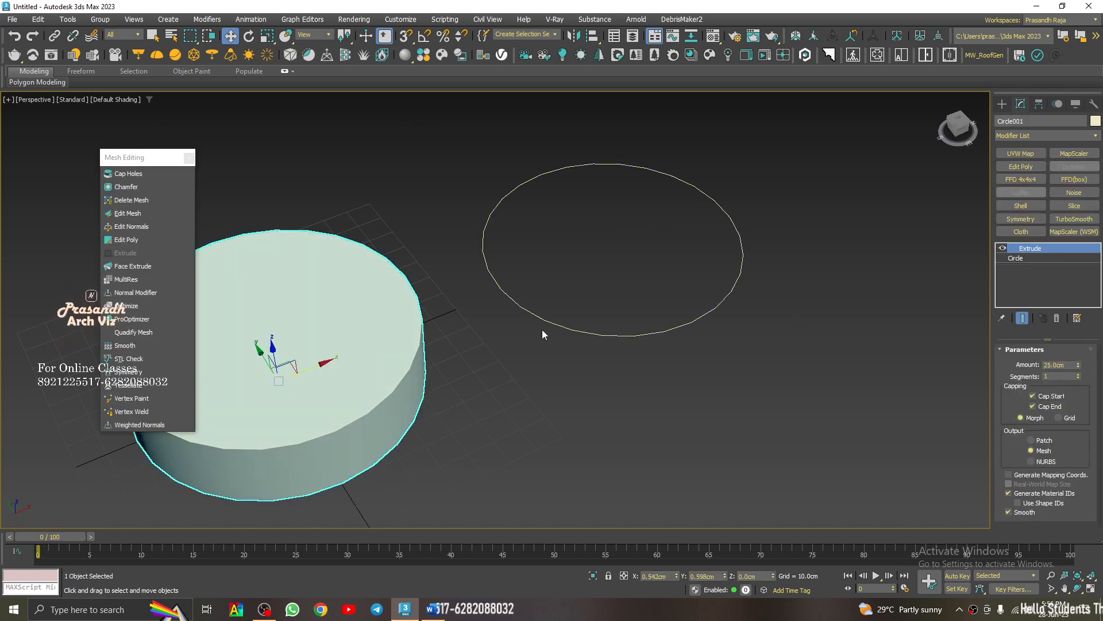
left_click(695, 317)
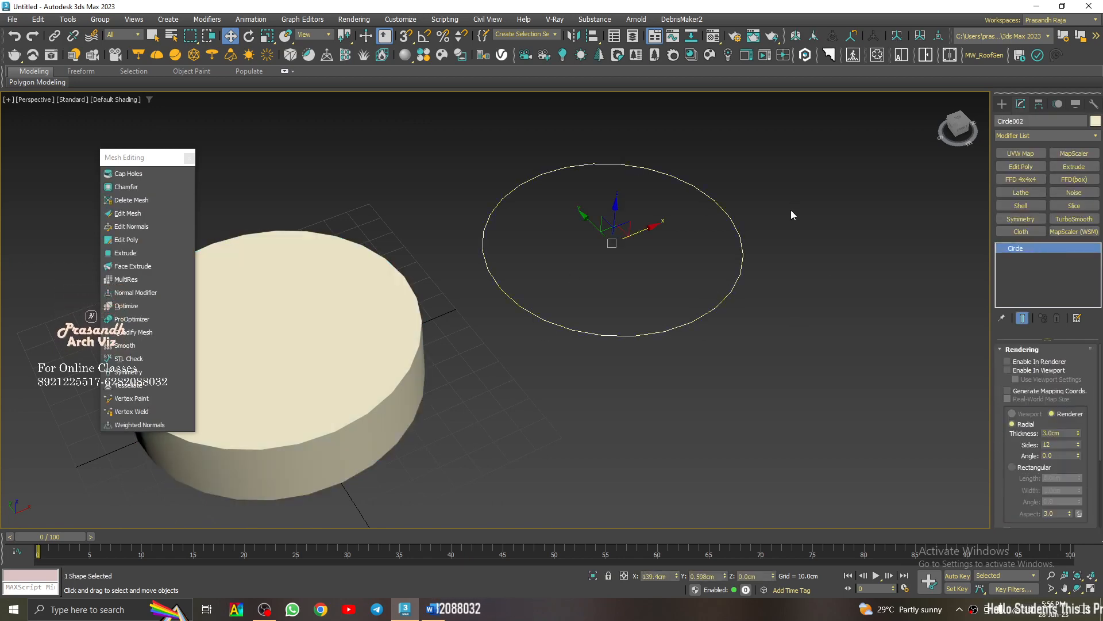
left_click(1007, 361)
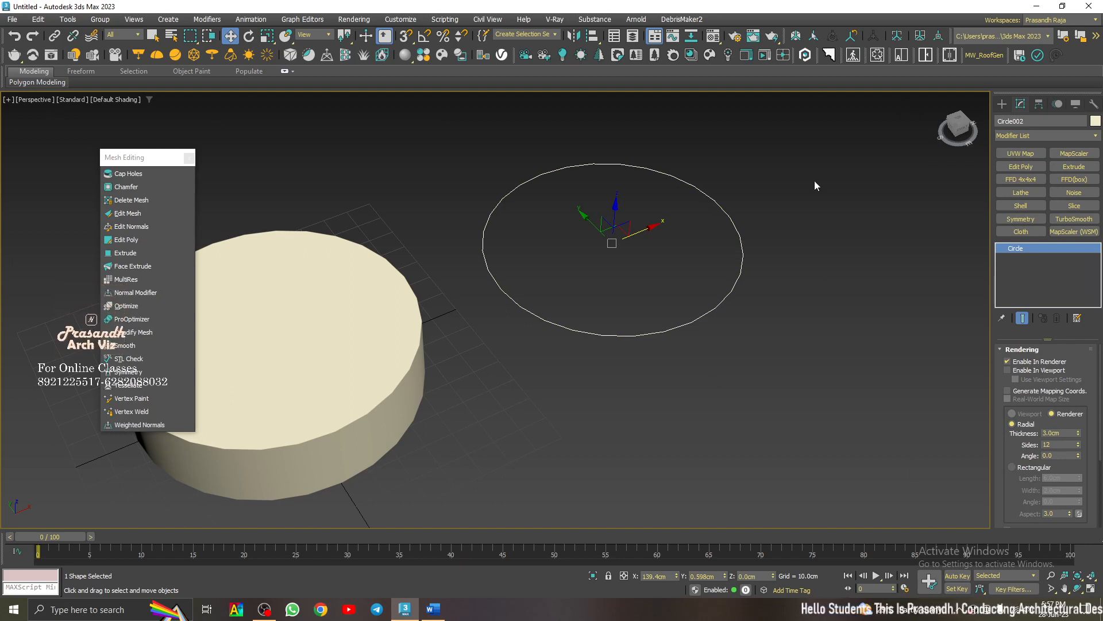
scroll(643, 256, "up", 3)
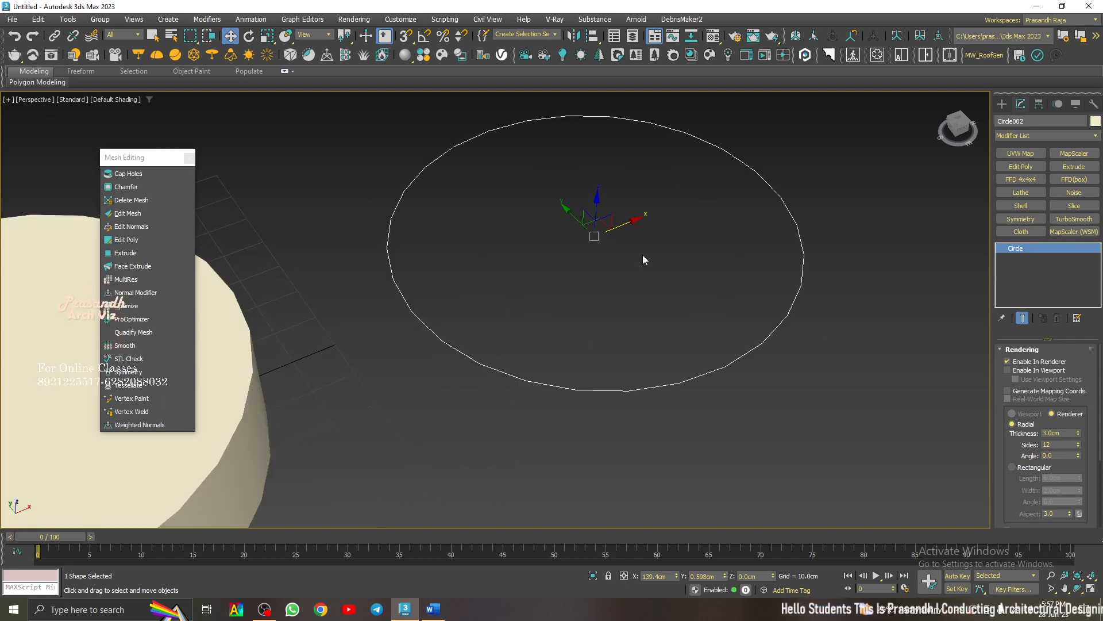
left_click(1009, 370)
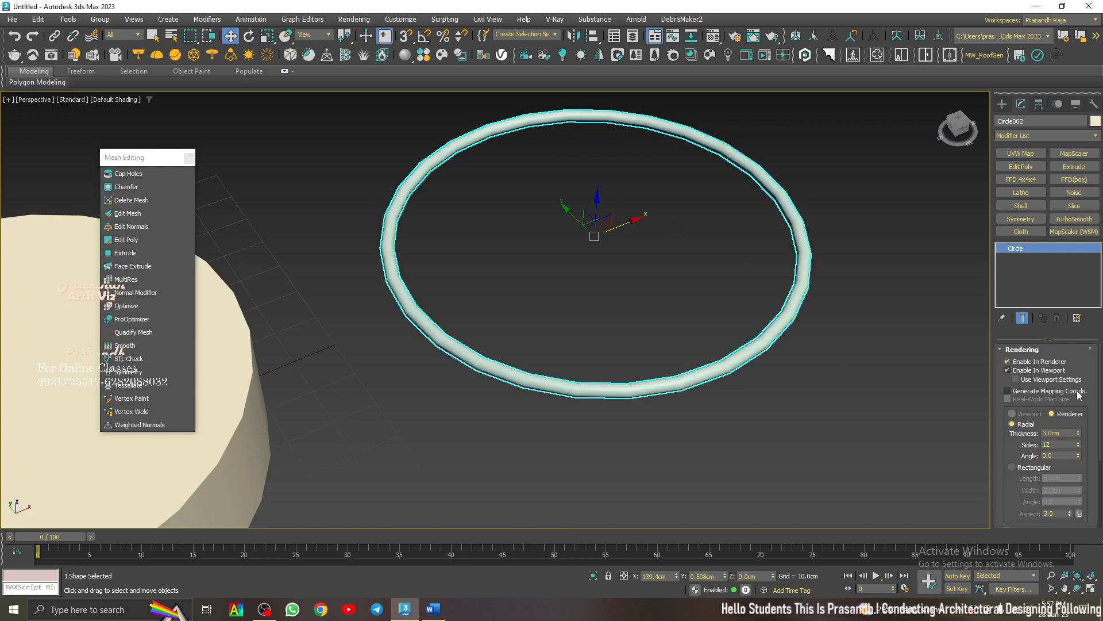
scroll(678, 262, "down", 3)
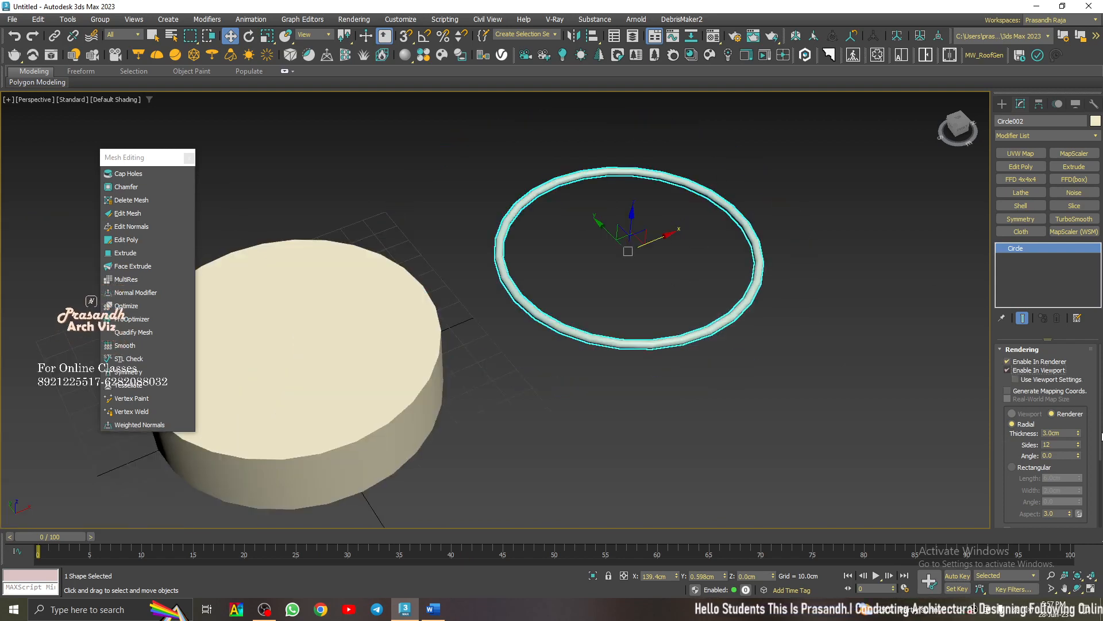
mouse_move(1080, 448)
left_mouse_down()
mouse_move(1080, 434)
mouse_move(1080, 458)
left_mouse_up()
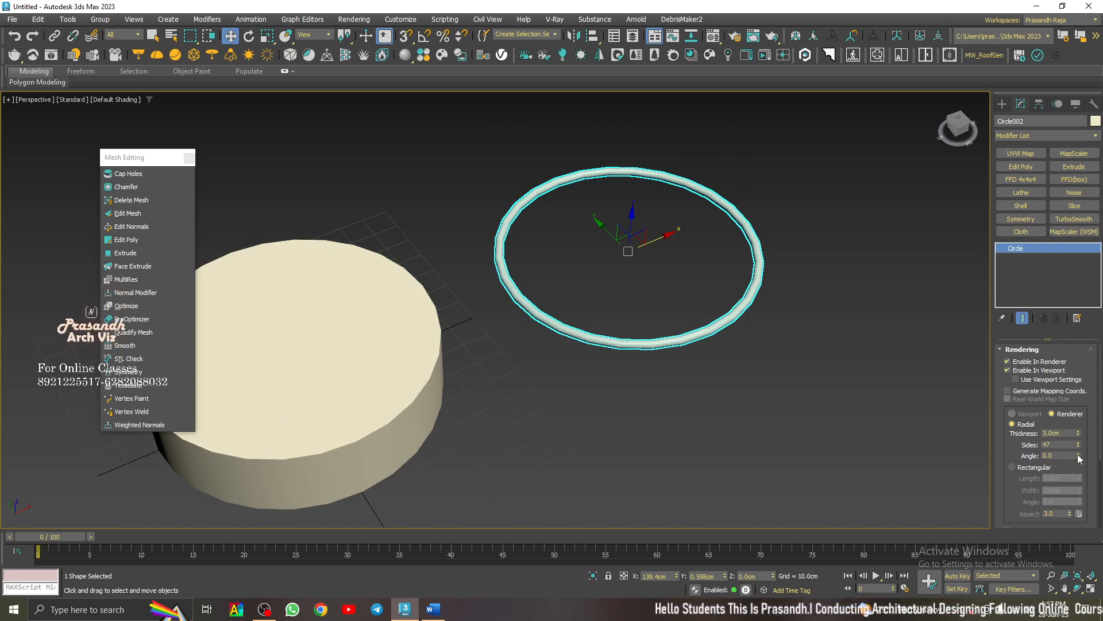
- Switch the copied circle's rendering to Rectangular with length about 32.4 cm, width about 6.84 cm and angle 45
left_click(1029, 468)
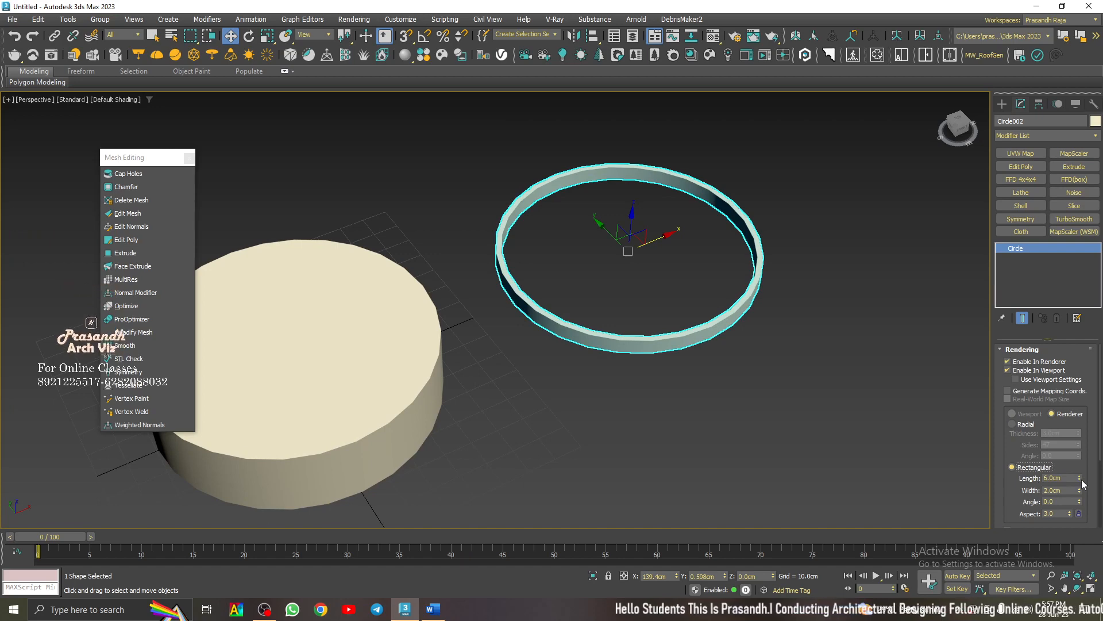
left_click_drag(1080, 480, 1081, 450)
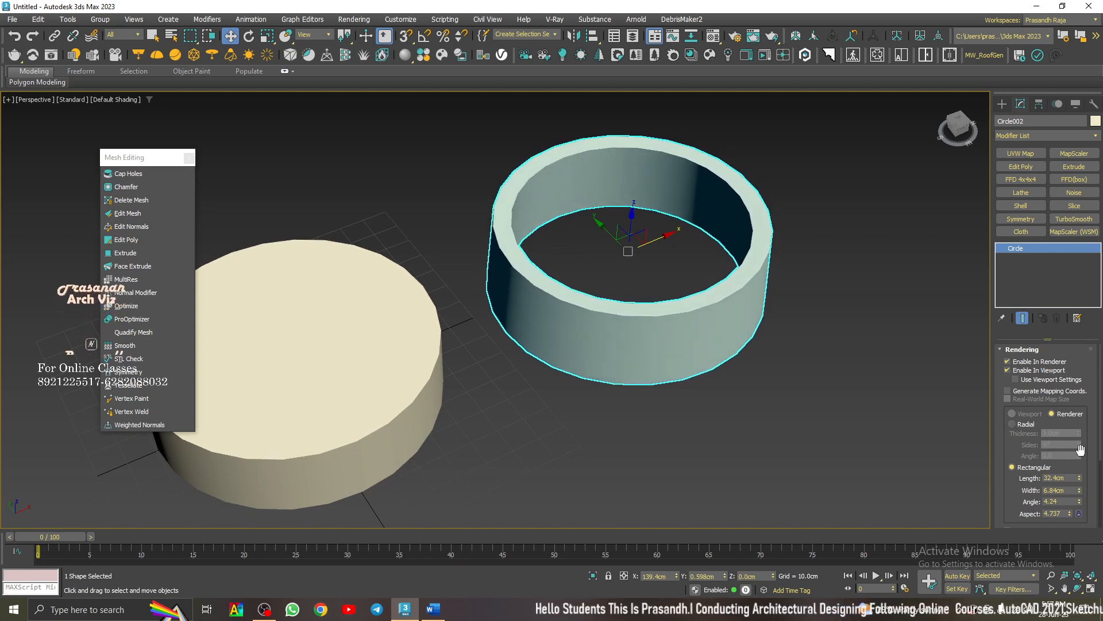
type("5")
key("Return")
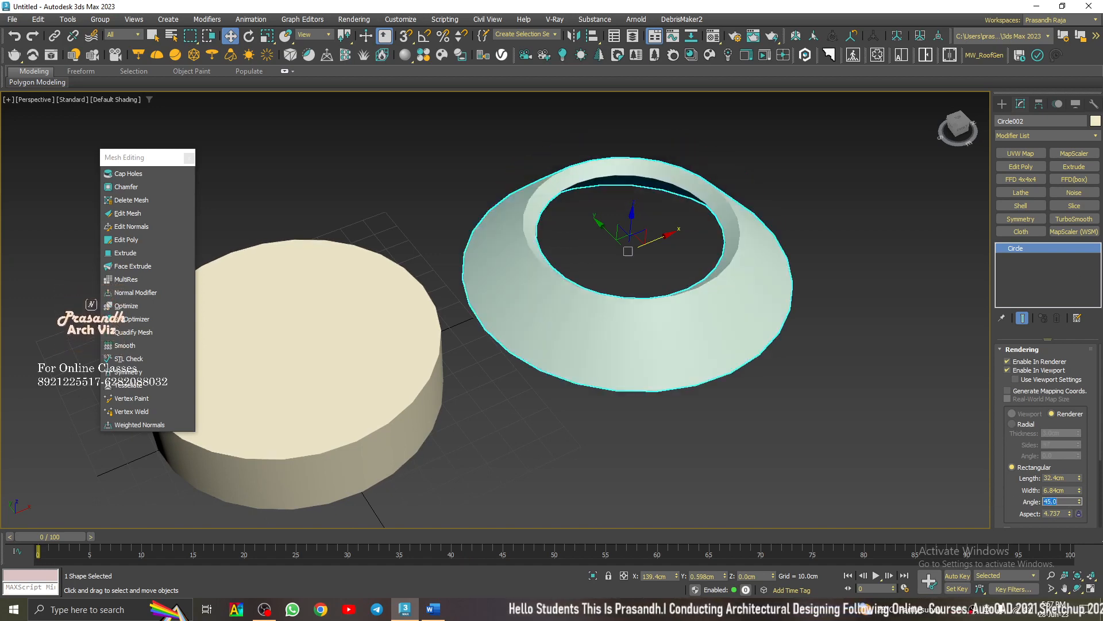
middle_click_drag(664, 361, 658, 324, "alt")
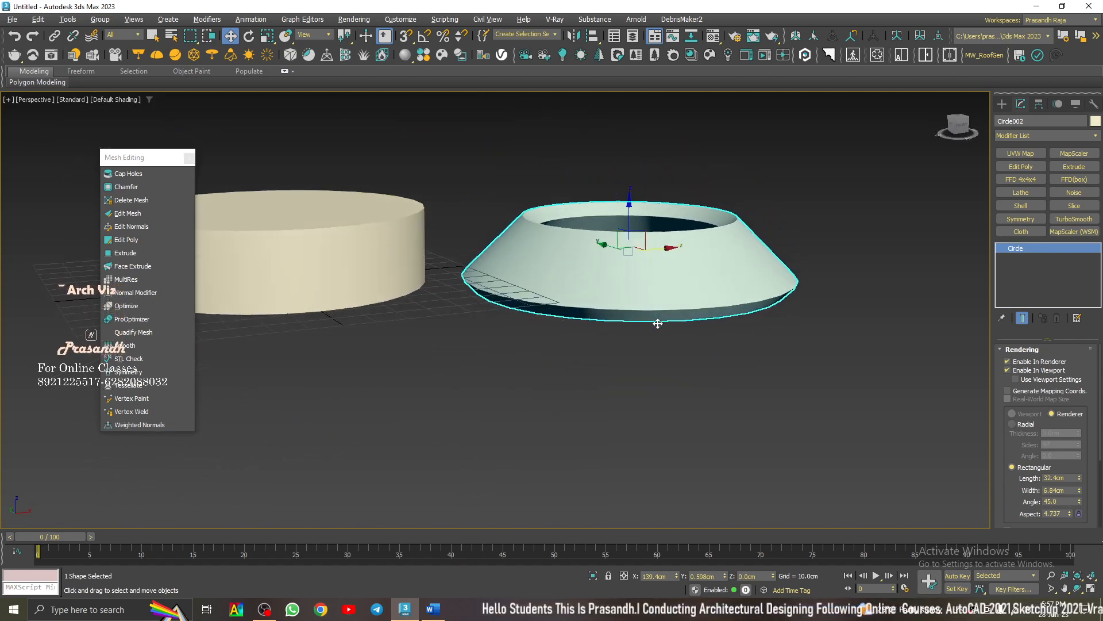
- Raise the ring's rectangular section aspect to about 6.82, making its length about 46.7 cm
left_click_drag(1070, 514, 1067, 486)
mouse_move(669, 313)
middle_mouse_down("alt")
mouse_move(655, 328)
mouse_move(668, 315)
middle_mouse_up("alt")
left_click(602, 396)
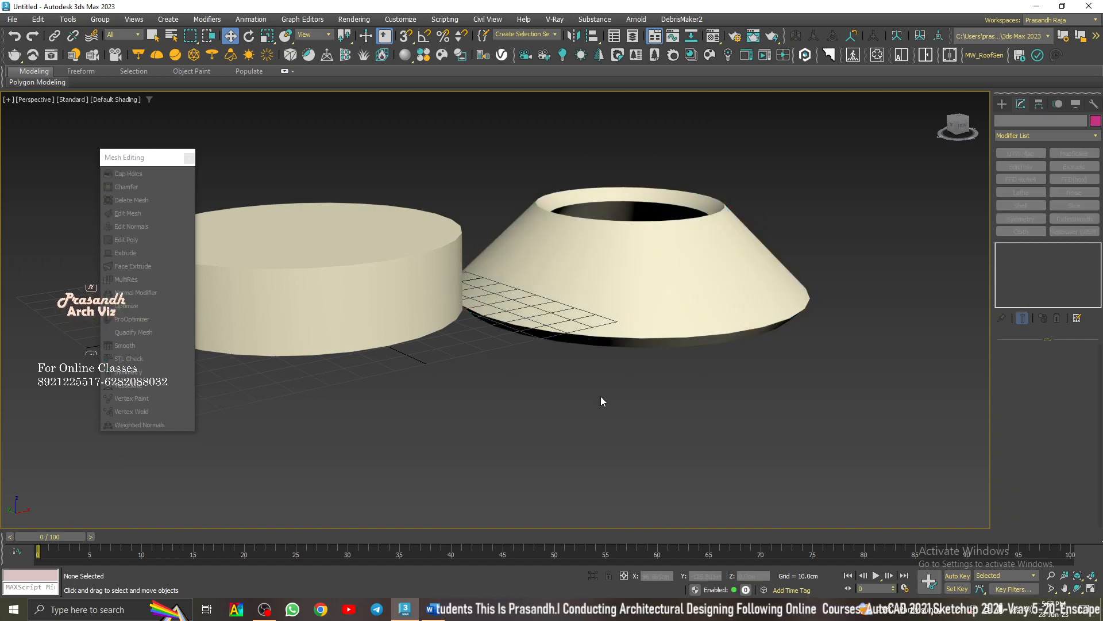
- Delete both the extruded disc and the sloped ring, and restore the view of the empty grid
scroll(601, 396, "down", 4)
left_click_drag(739, 236, 369, 440)
key("Delete")
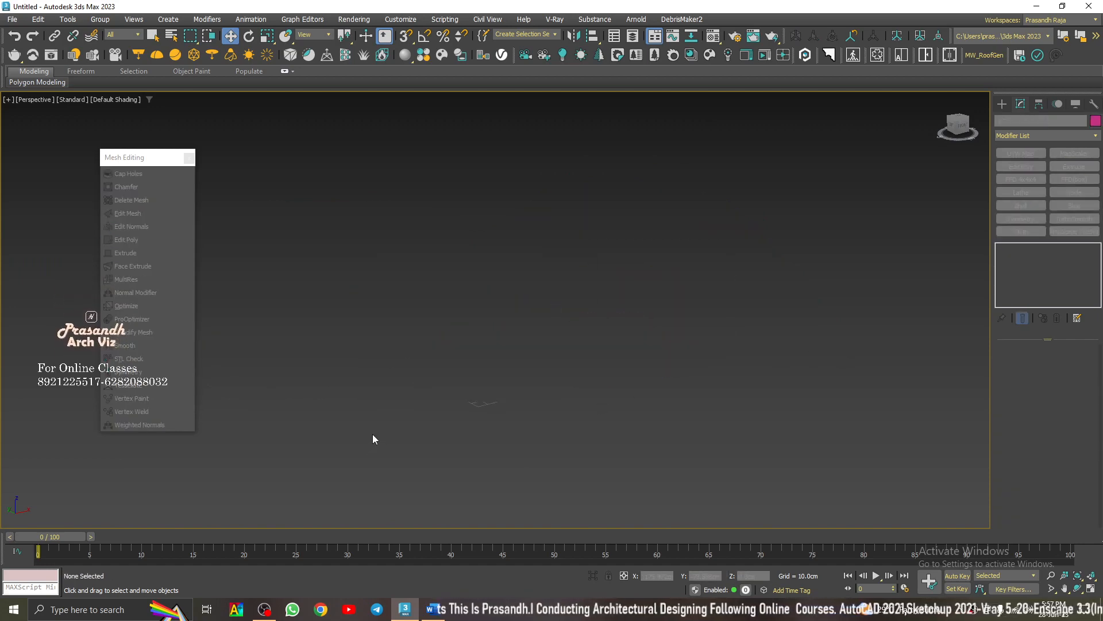
key("z")
- Try drawing an ellipse spline across the grid and delete it
left_click(1001, 103)
left_click(1016, 122)
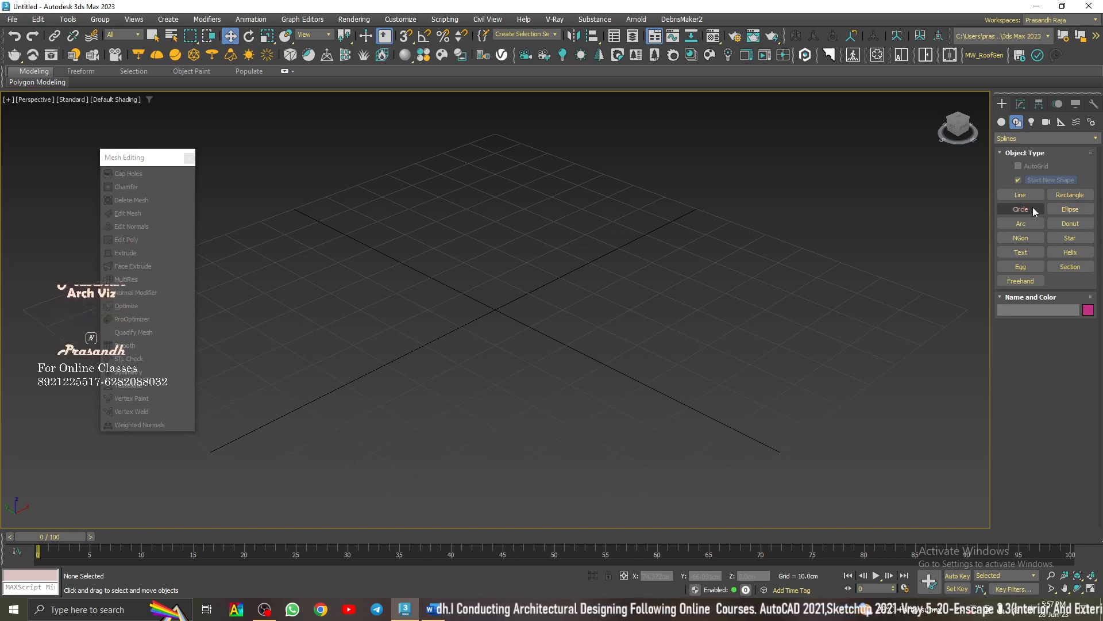
left_click(1070, 209)
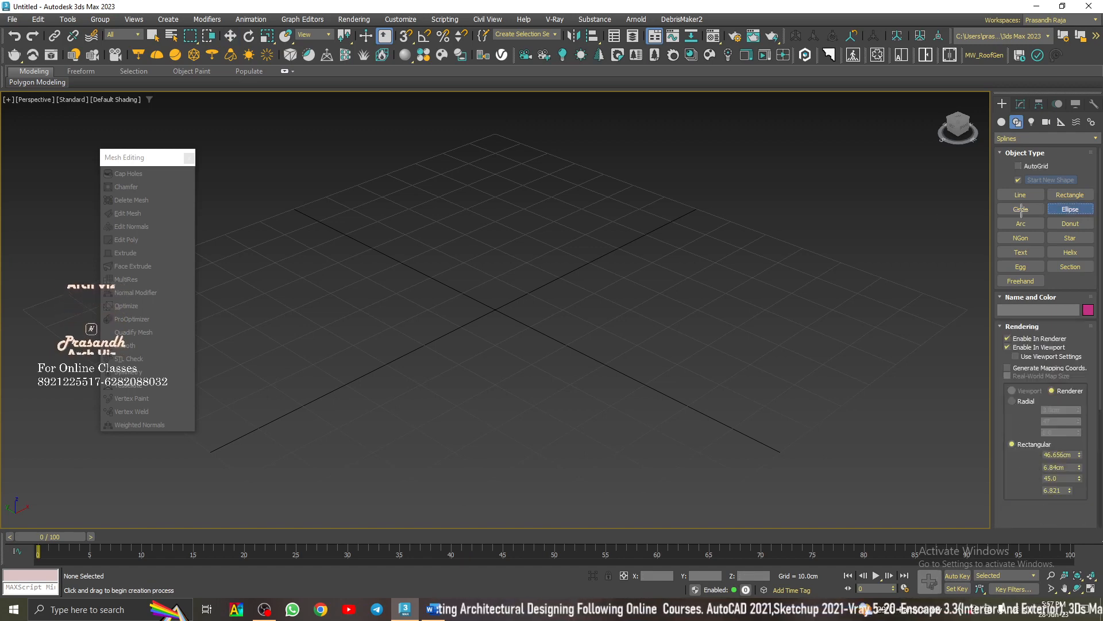
scroll(553, 308, "down", 3)
left_click_drag(479, 252, 507, 446)
key("Delete")
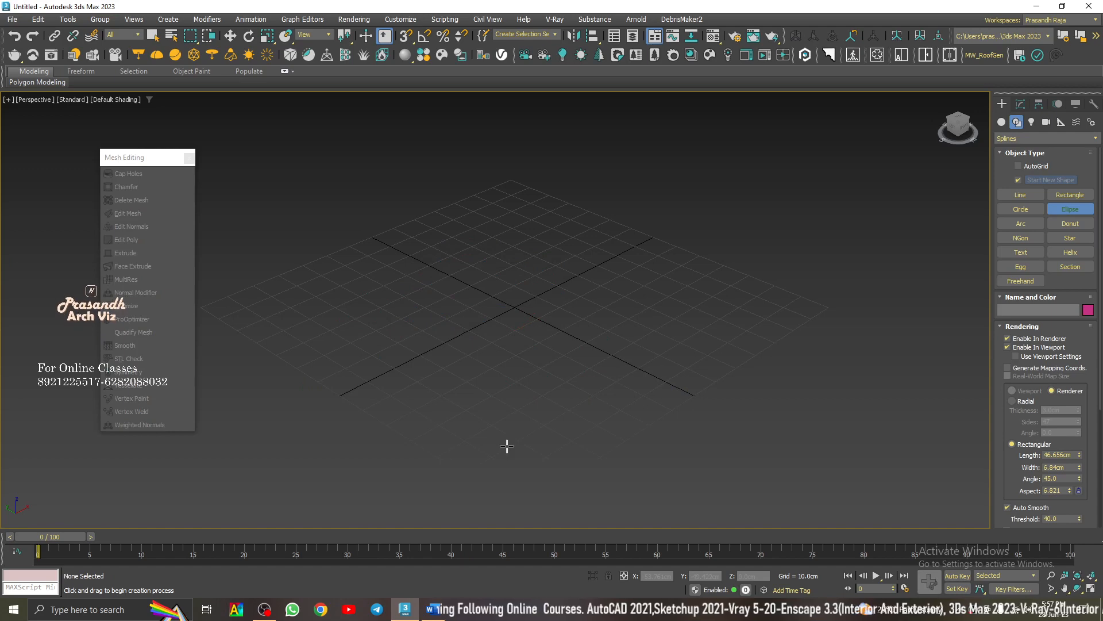
- Turn off Enable In Renderer and Enable In Viewport, and draw an ellipse spline about 169.6 cm long and 71.5 cm wide across the grid
left_click(1007, 347)
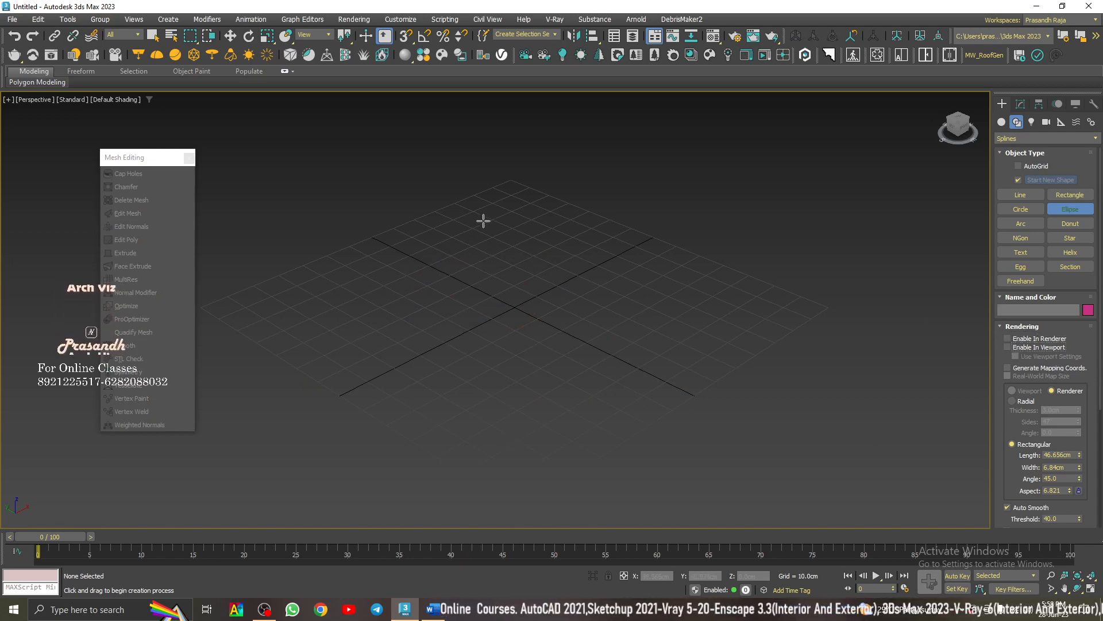
left_click_drag(481, 204, 755, 497)
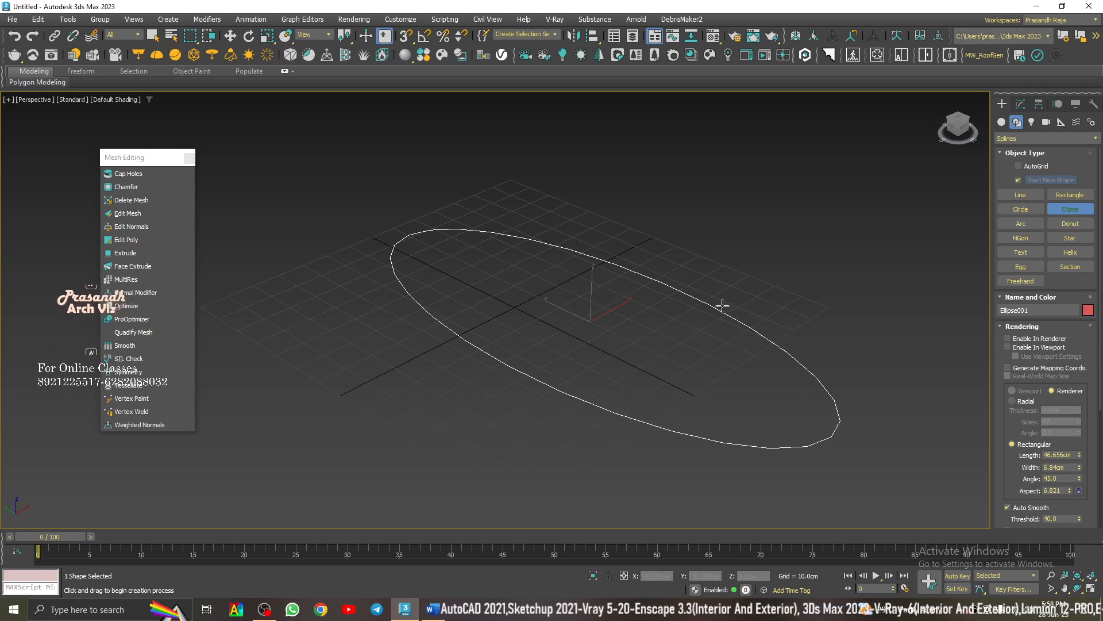
key("w")
- Set the ellipse's length to 150 cm and its width to 75 cm
left_click(1022, 104)
middle_click_drag(815, 315, 693, 349)
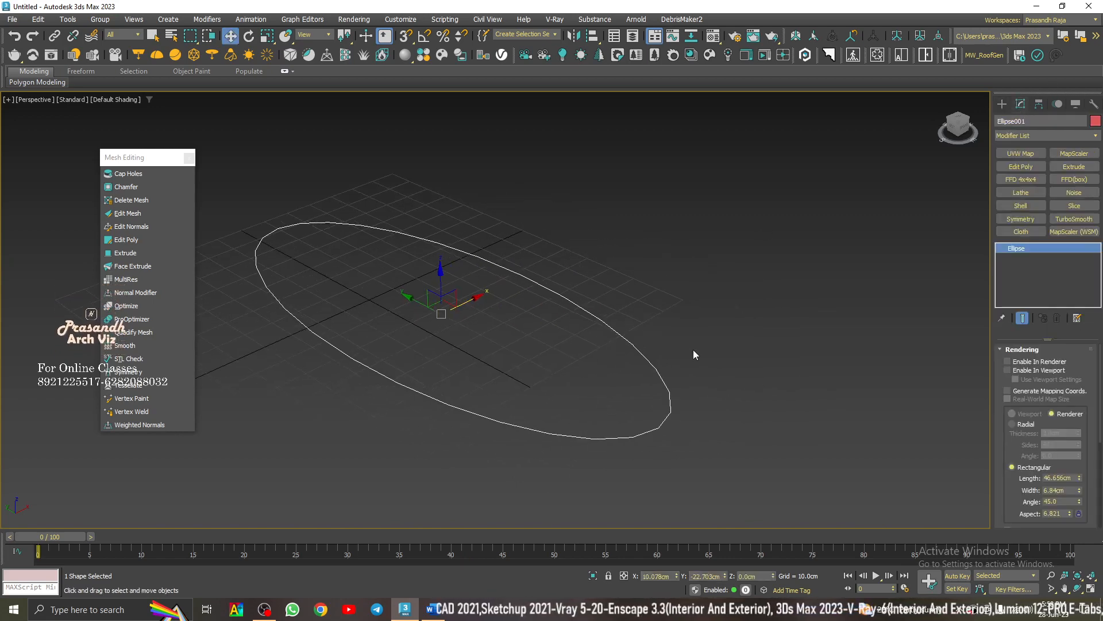
left_click(1053, 349)
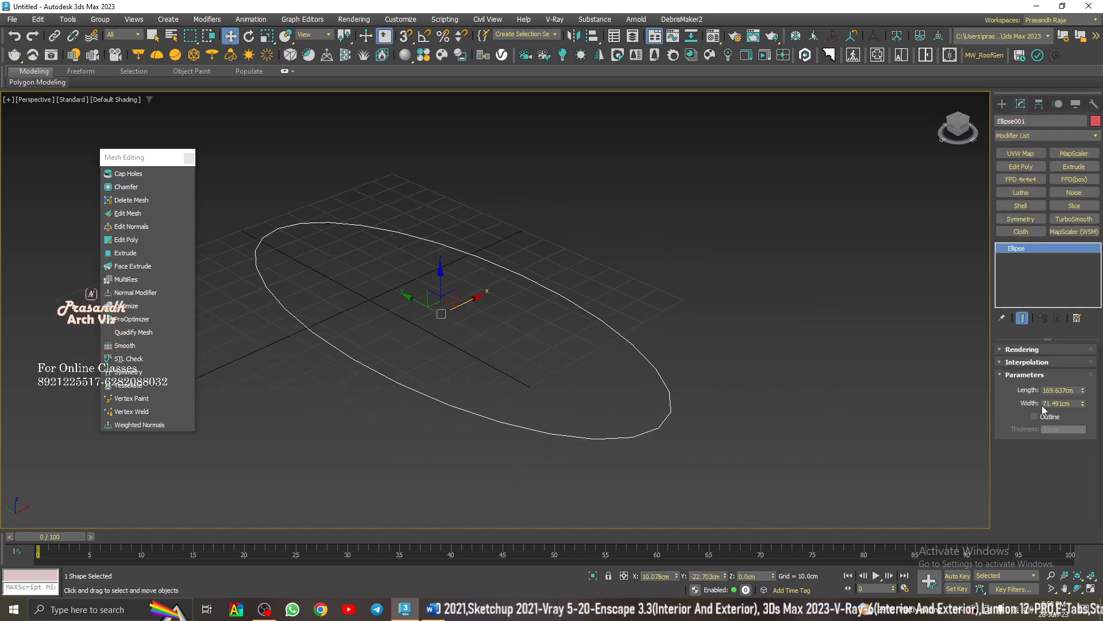
left_click(1077, 391)
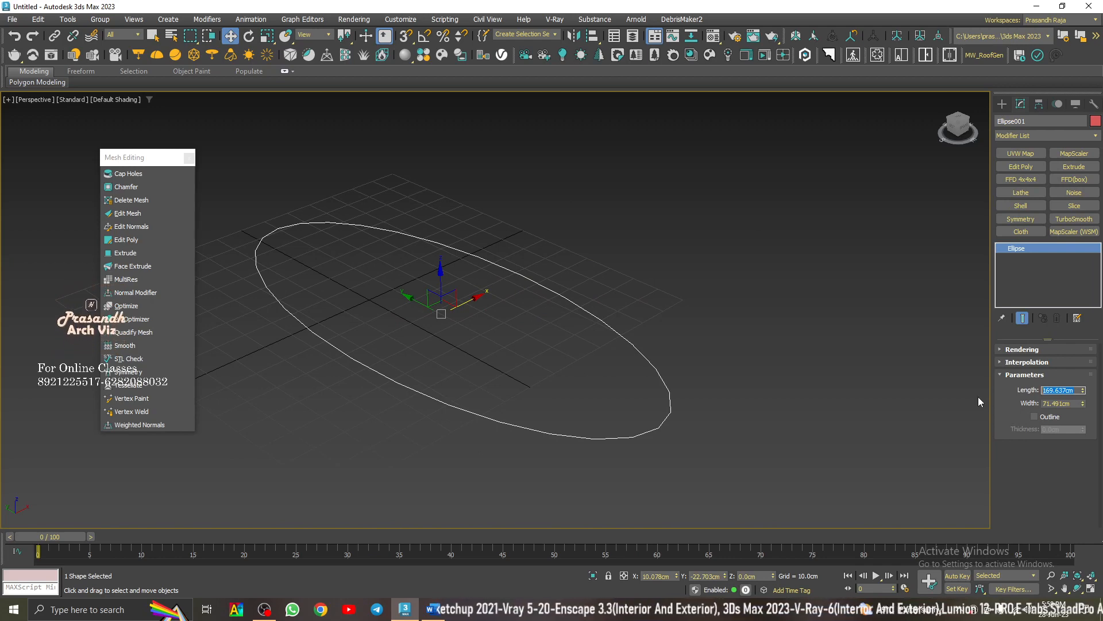
type("150")
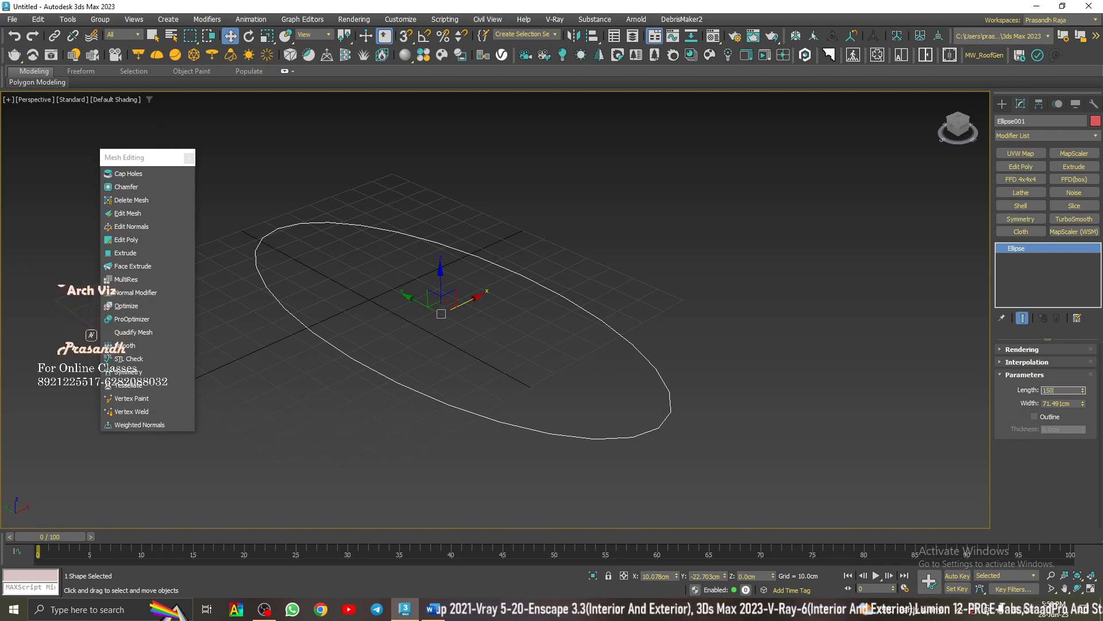
key("Return")
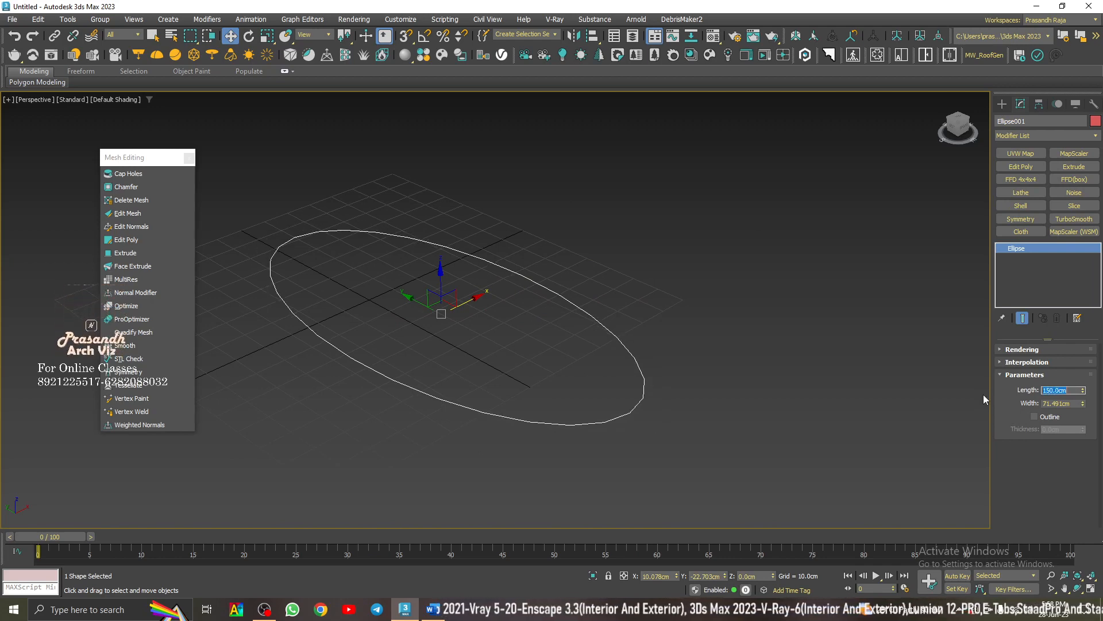
left_click(1061, 403)
type("75")
key("Return")
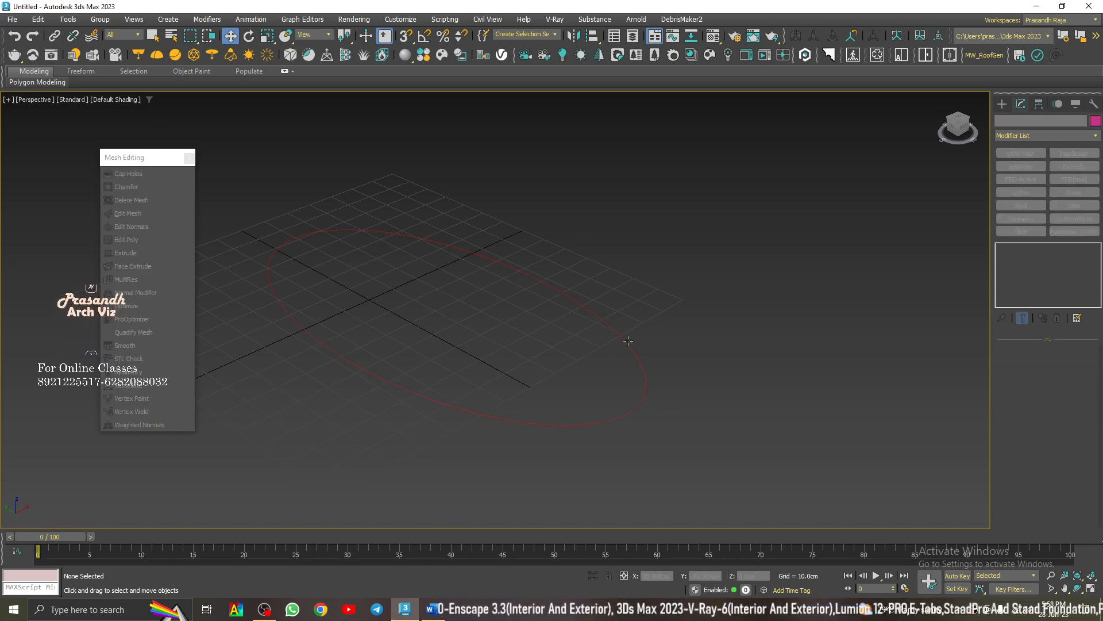
- Change the ellipse's object colour to white
left_click(1096, 121)
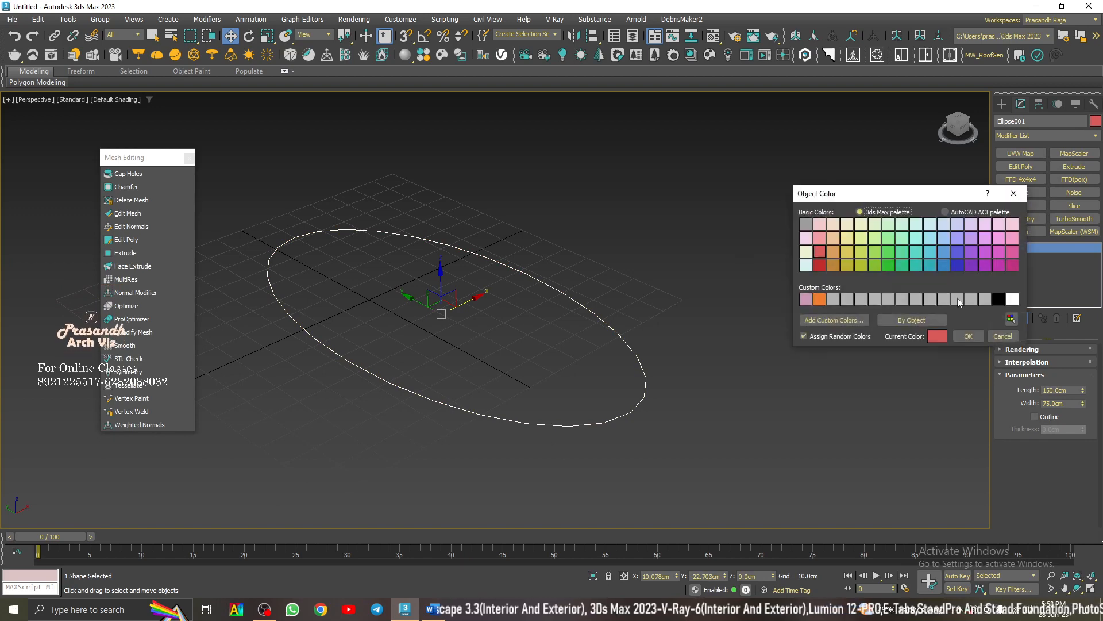
left_click(969, 336)
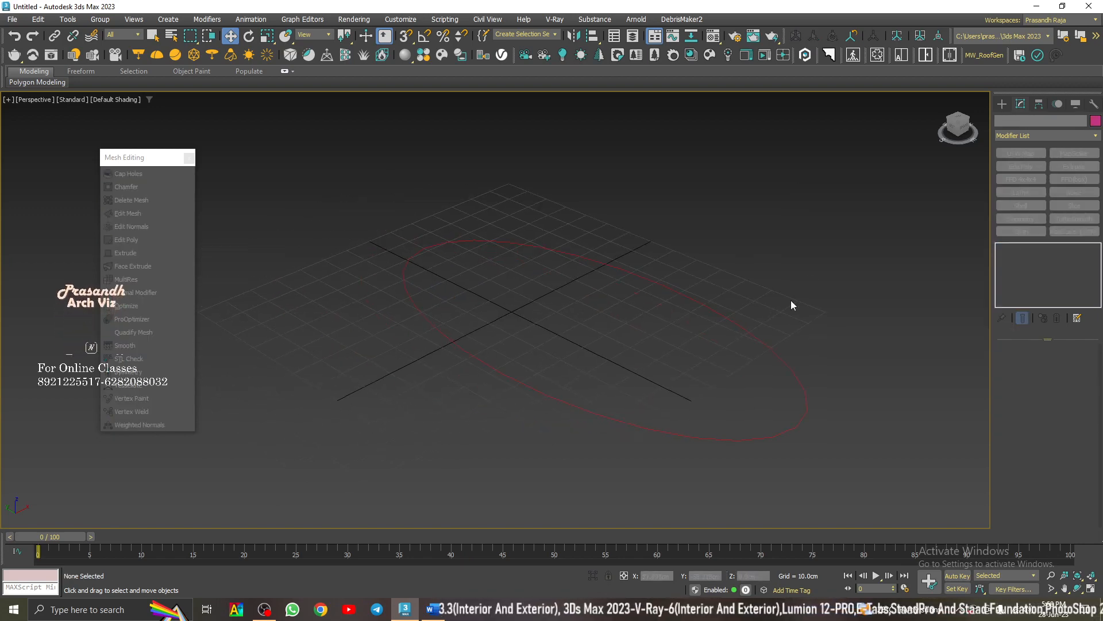
left_click(1096, 121)
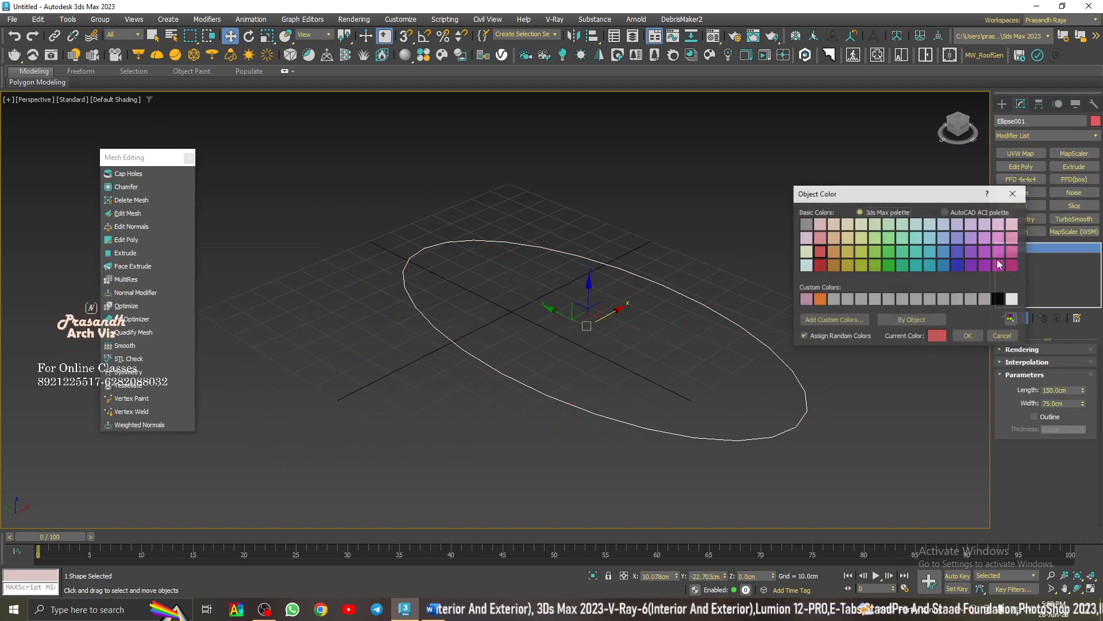
left_click(969, 337)
left_click(804, 333)
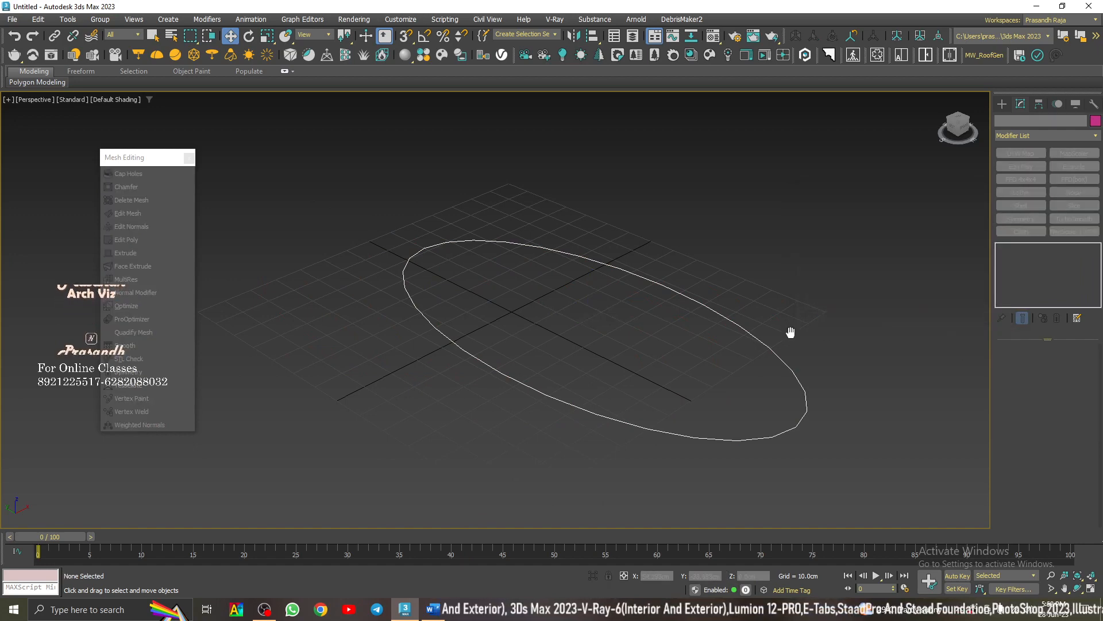
- Copy the white ellipse about 97 cm along the X axis and extrude the copy 25 cm
middle_click_drag(791, 333, 682, 345)
left_click(676, 368)
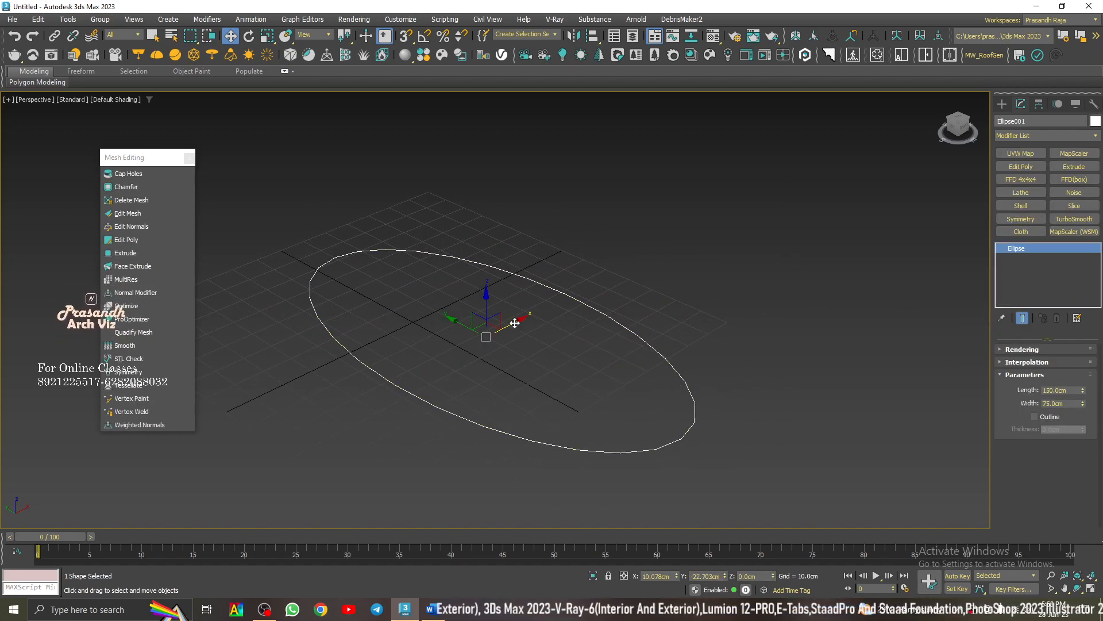
left_click_drag(513, 318, 715, 210, "shift")
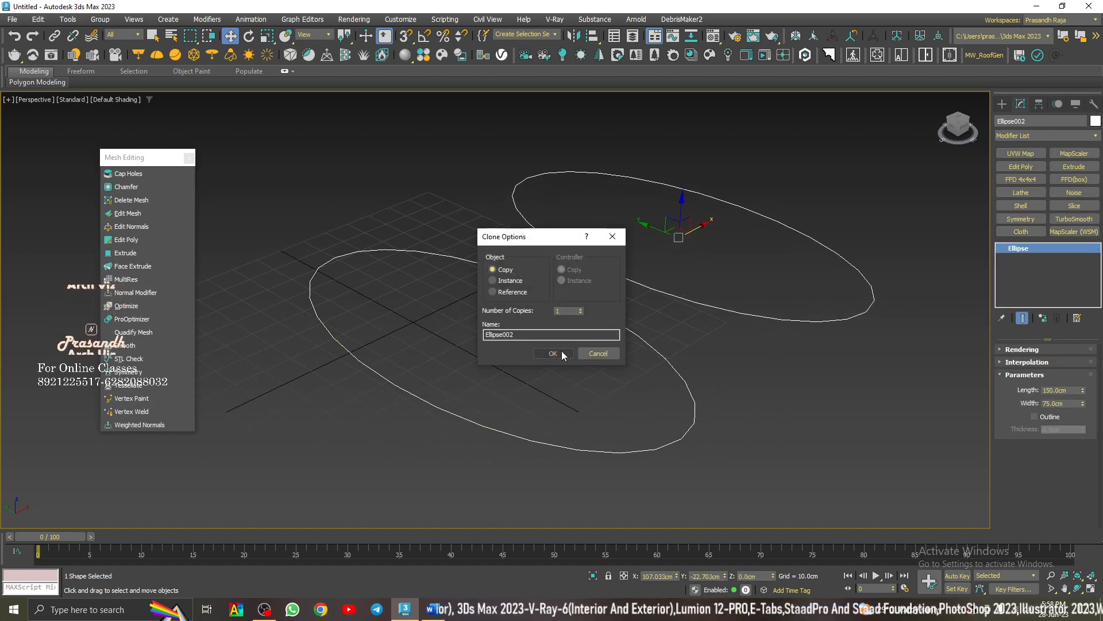
left_click(560, 351)
left_click(133, 254)
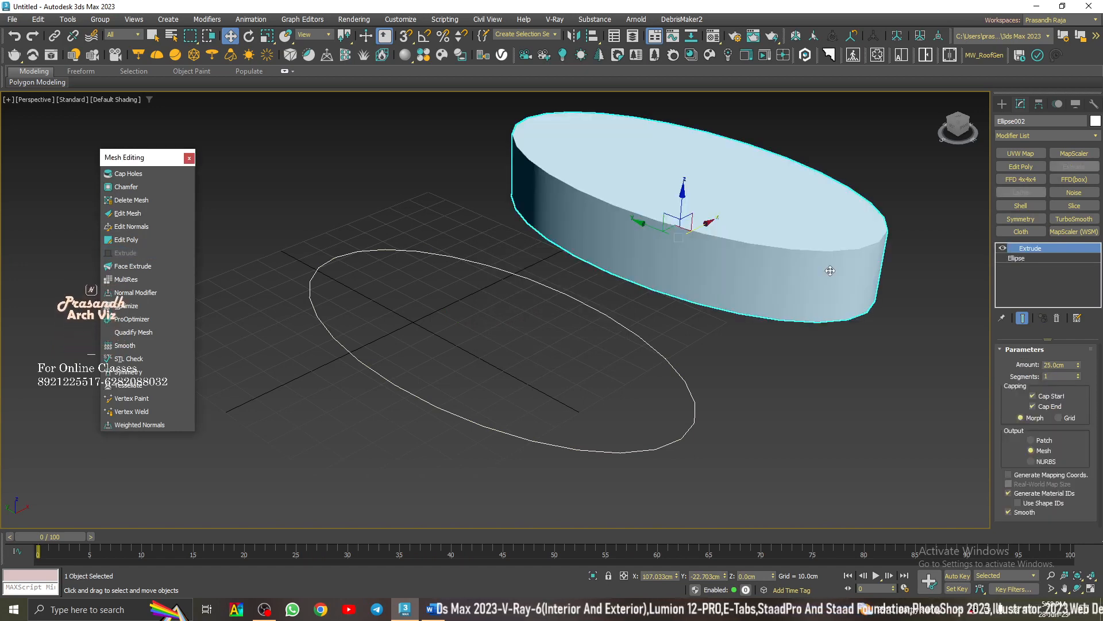
- Turn on Outline for the original ellipse, trying a thickness of 5 cm and settling on -5 cm
left_click(684, 379)
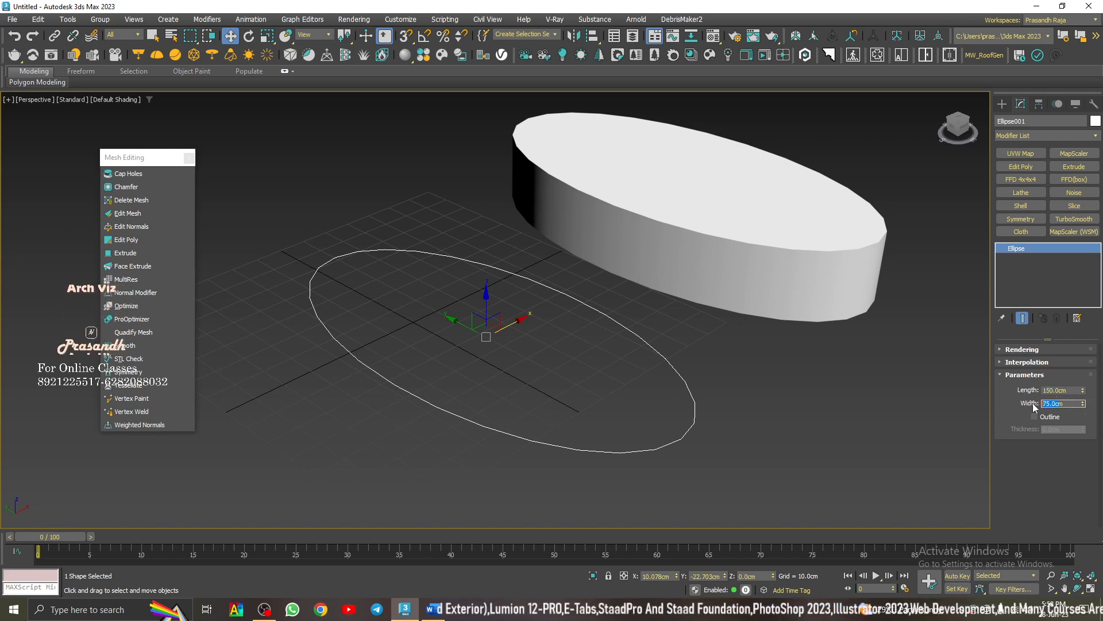
left_click_drag(1065, 403, 1034, 405)
left_click(1070, 393)
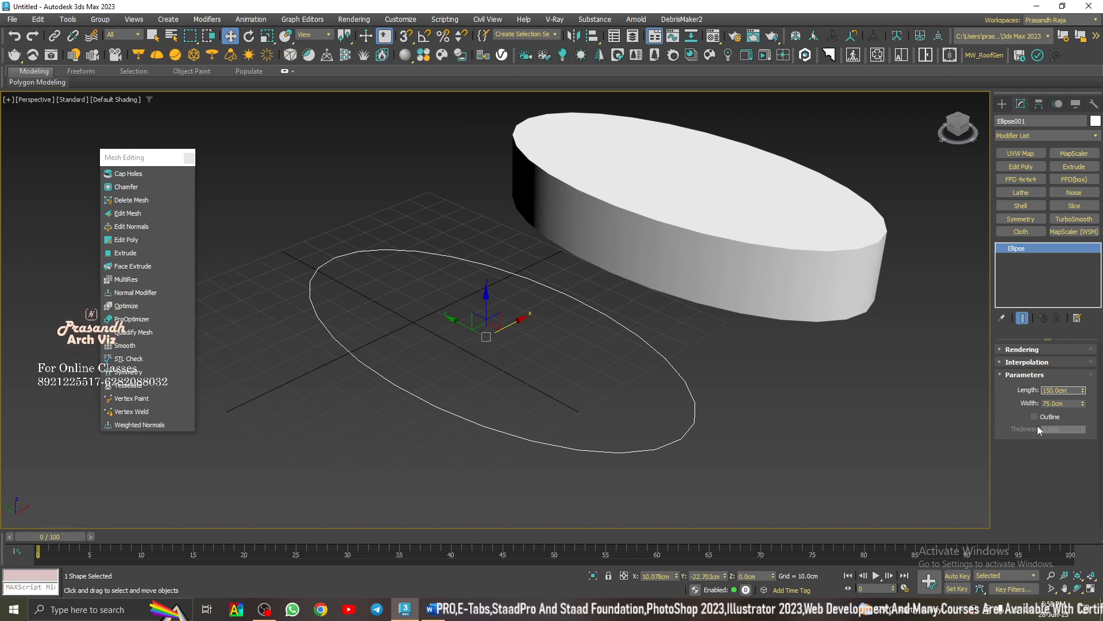
left_click(1035, 416)
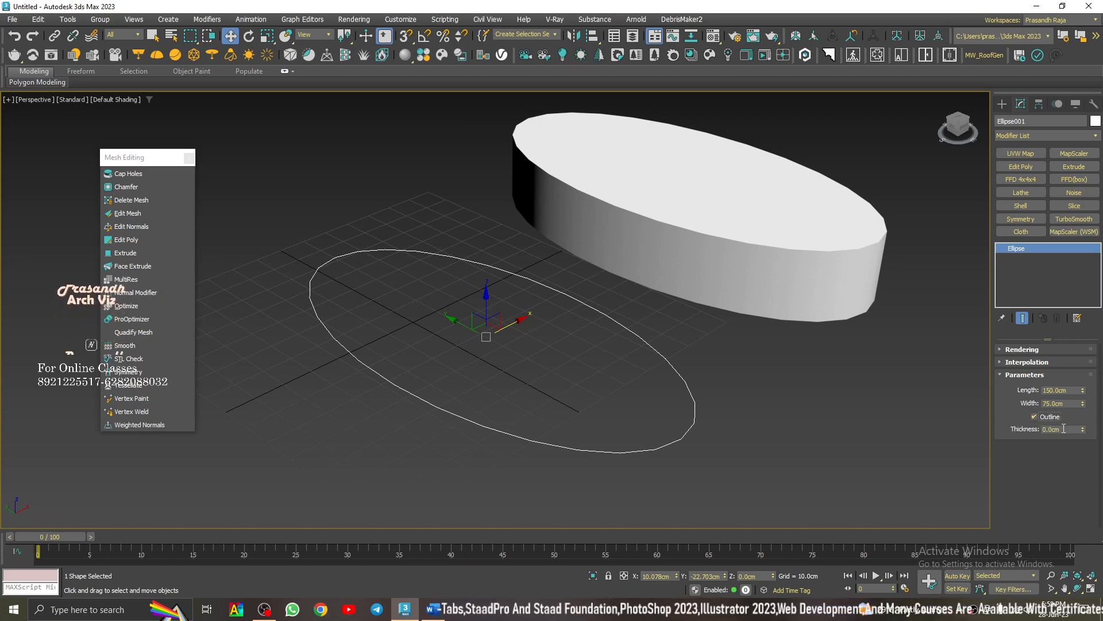
left_click_drag(1072, 429, 992, 426)
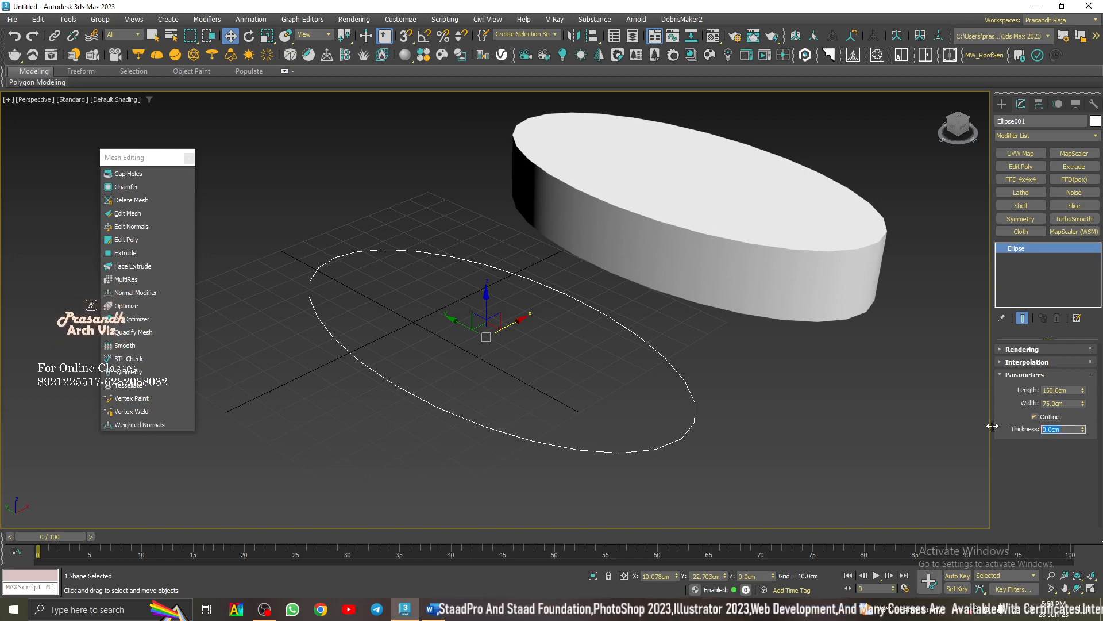
type("5")
key("Return")
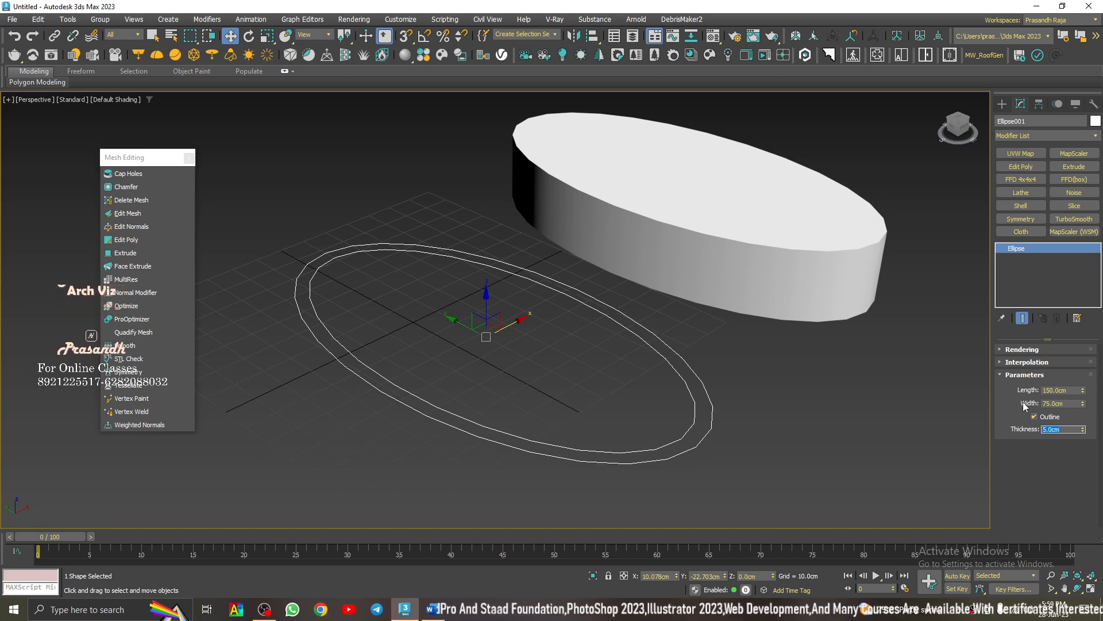
type("-5")
key("Return")
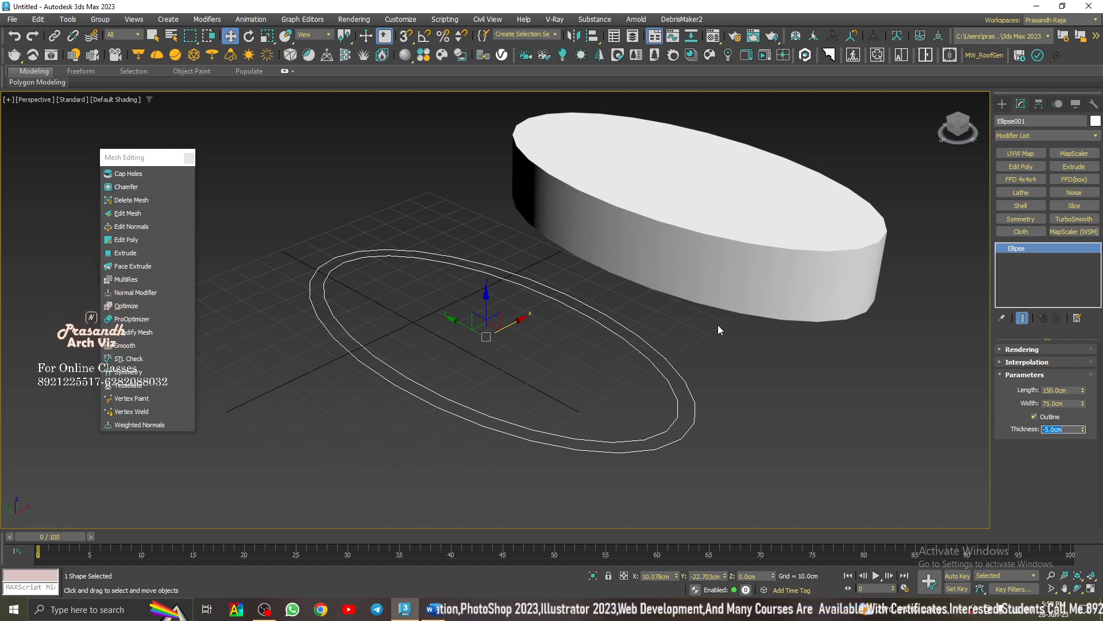
- Select both the outlined ellipse and the extruded ellipse and move them together so the extruded one sits over the grid
left_click(1003, 106)
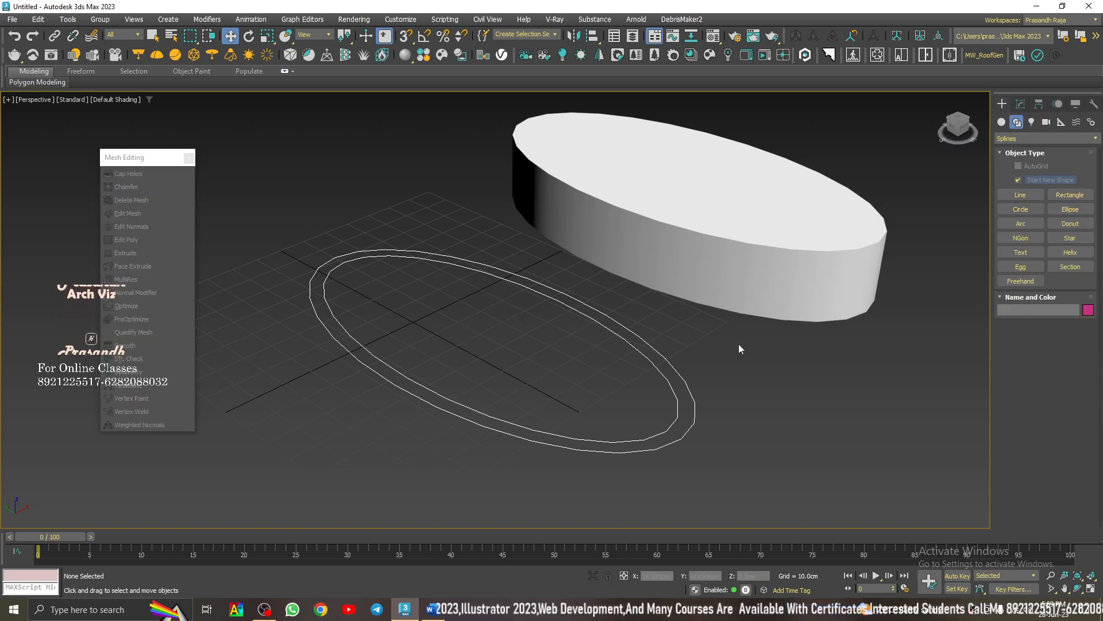
left_click(748, 288)
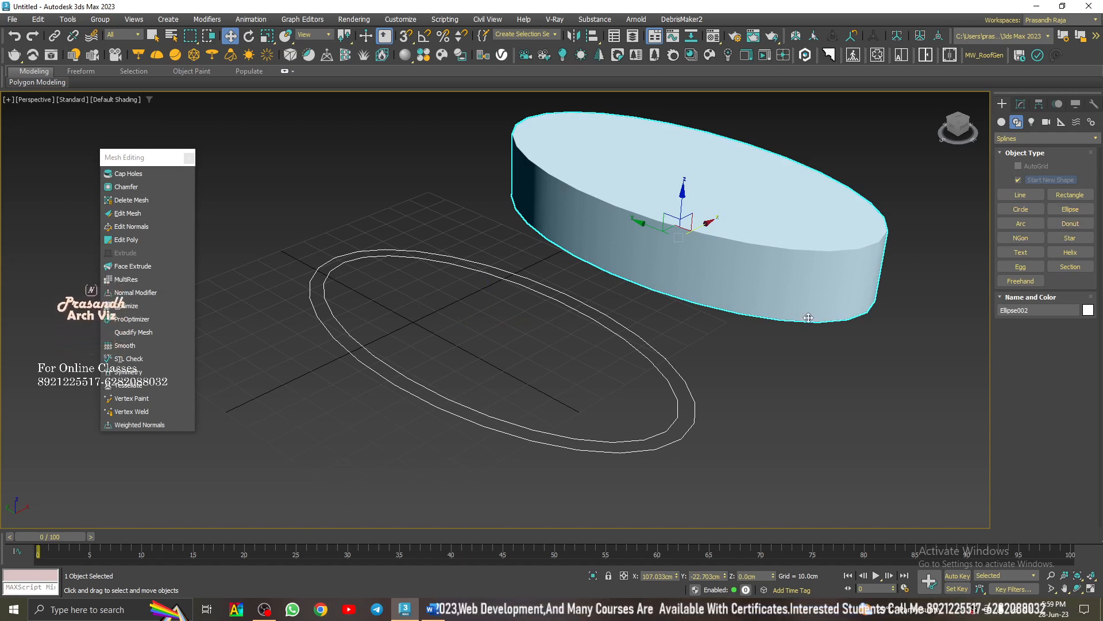
scroll(698, 272, "down", 2)
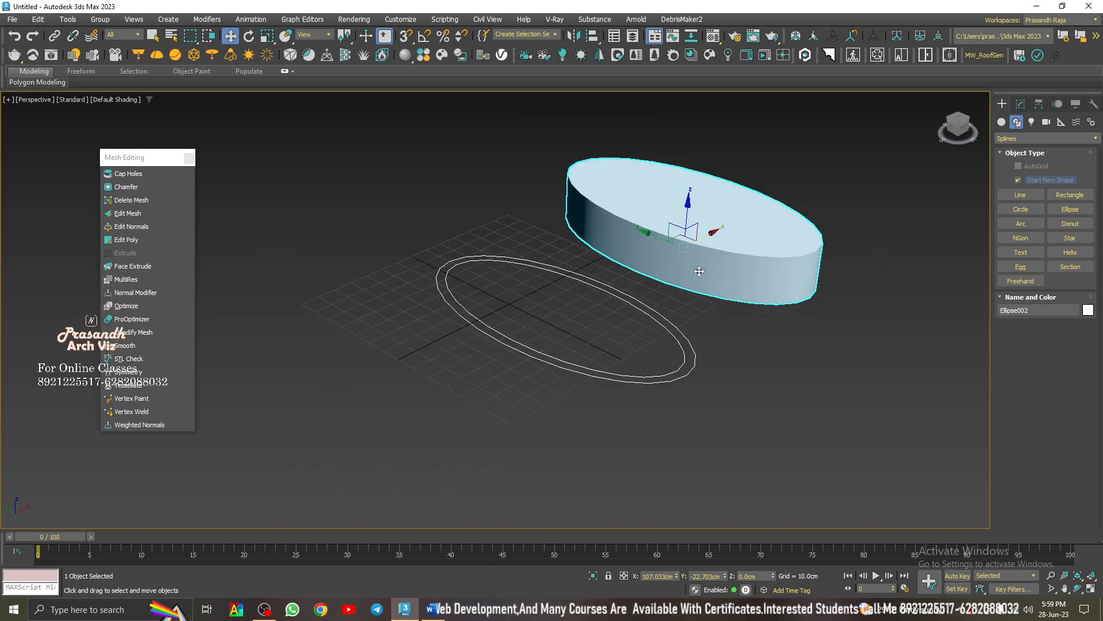
left_click(897, 229)
scroll(897, 226, "up", 2)
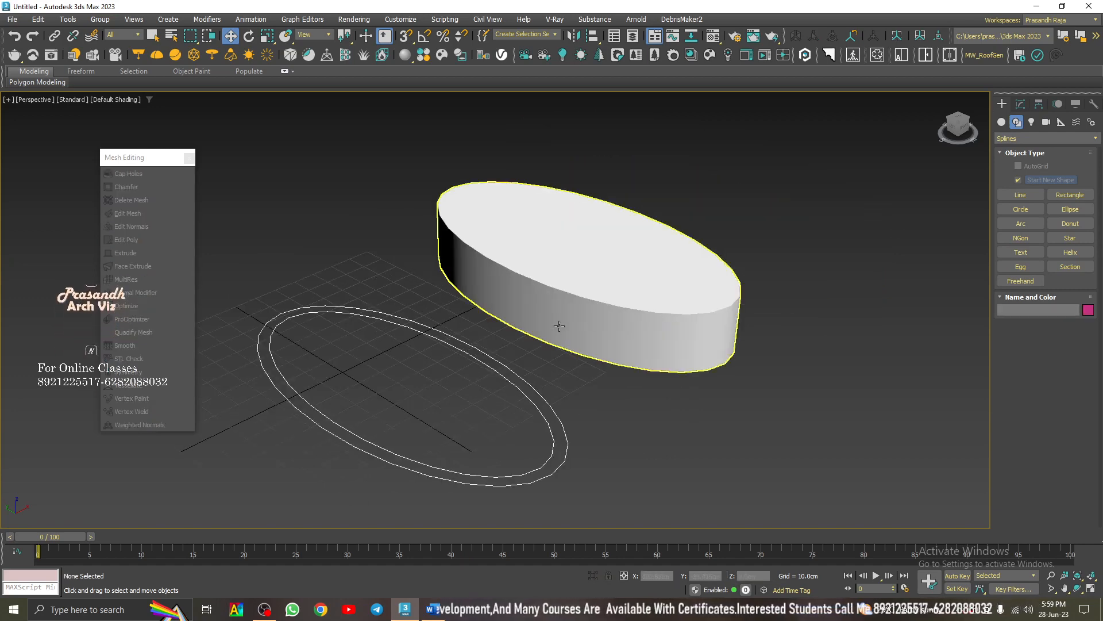
middle_click_drag(556, 326, 571, 328, "alt")
scroll(584, 330, "down", 3)
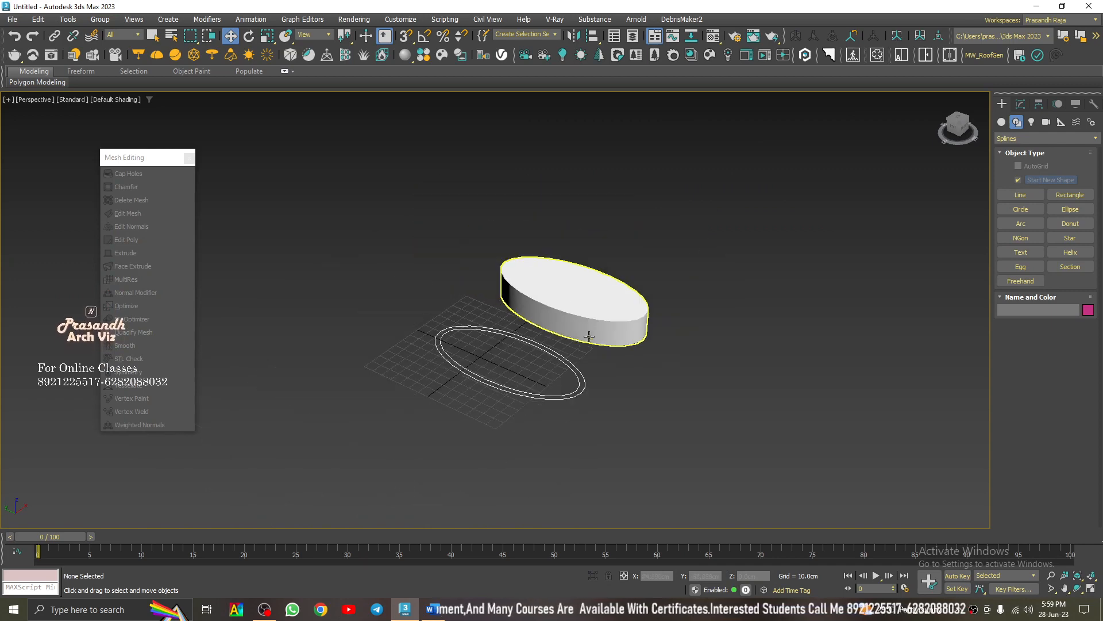
left_click_drag(688, 207, 371, 468)
left_click_drag(563, 315, 472, 334)
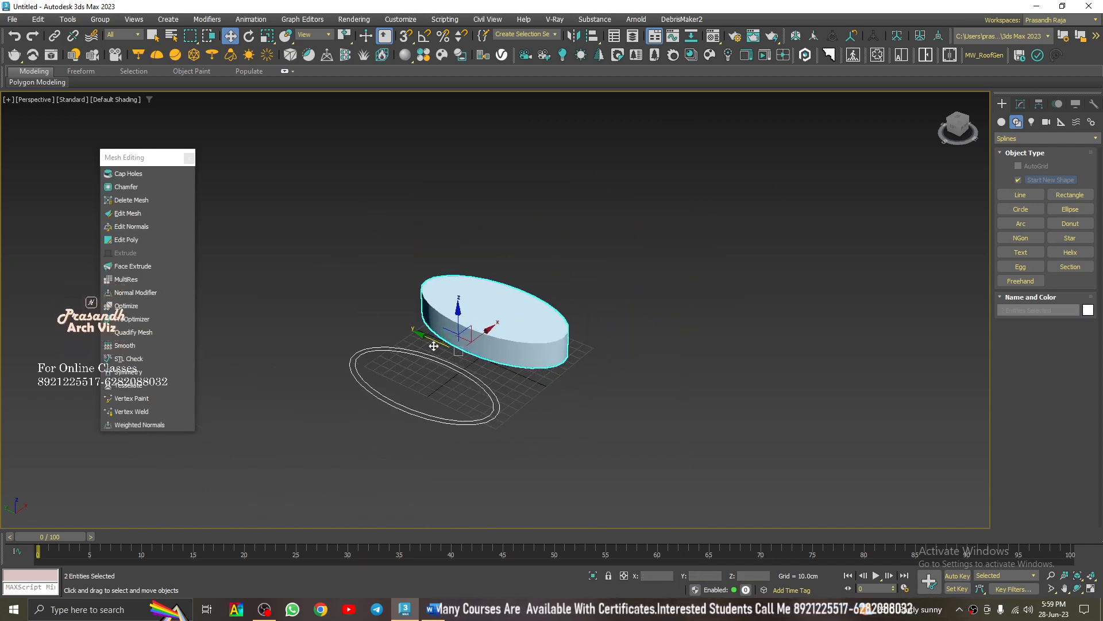
scroll(433, 352, "up", 3)
mouse_move(578, 370)
middle_mouse_down("alt")
mouse_move(536, 349)
mouse_move(579, 377)
middle_mouse_up("alt")
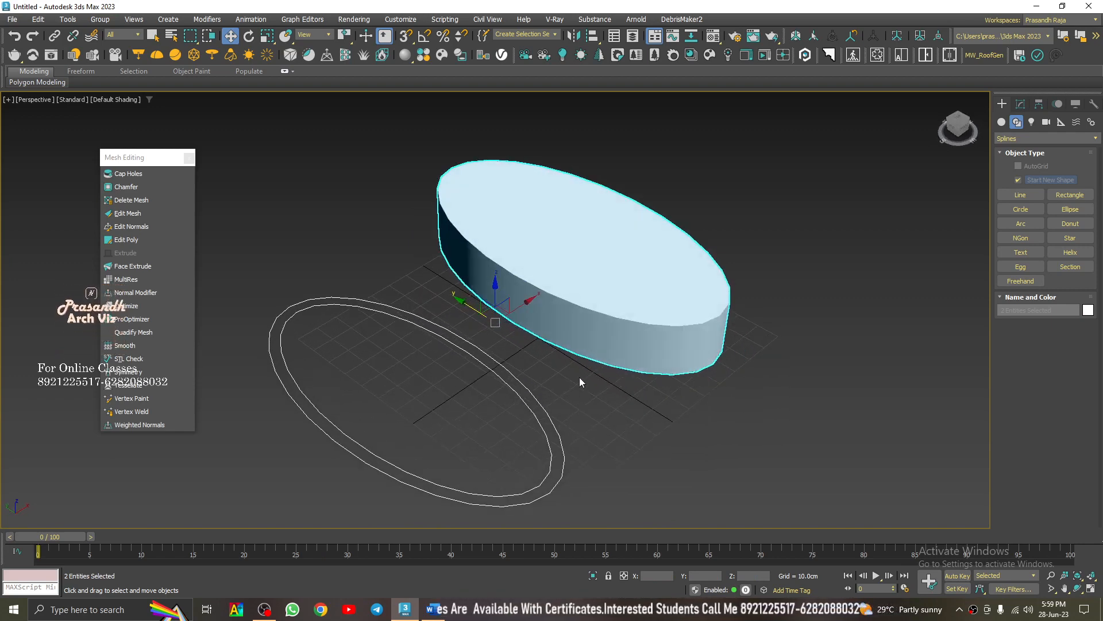